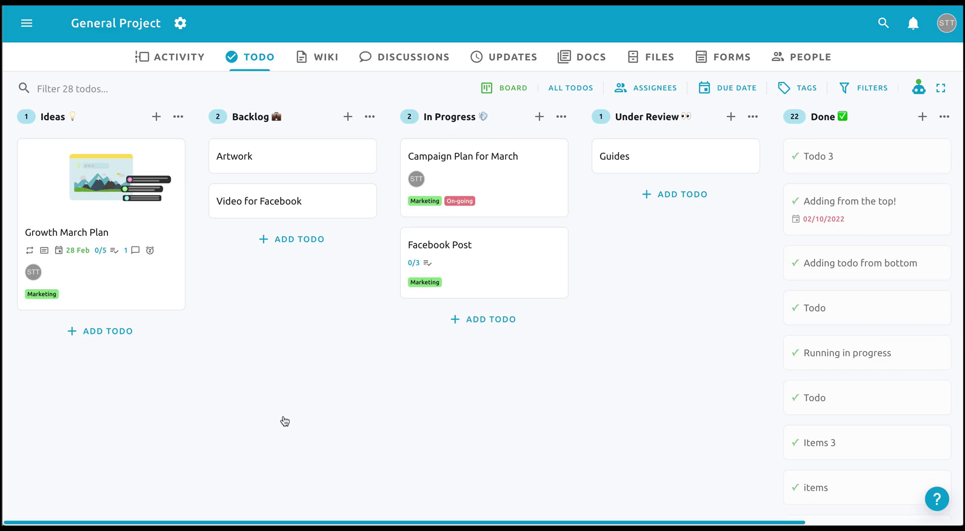
# Step: Give Facebook Post a 13–18 Feb due date and assign it to a team member
pyautogui.click(472, 260)
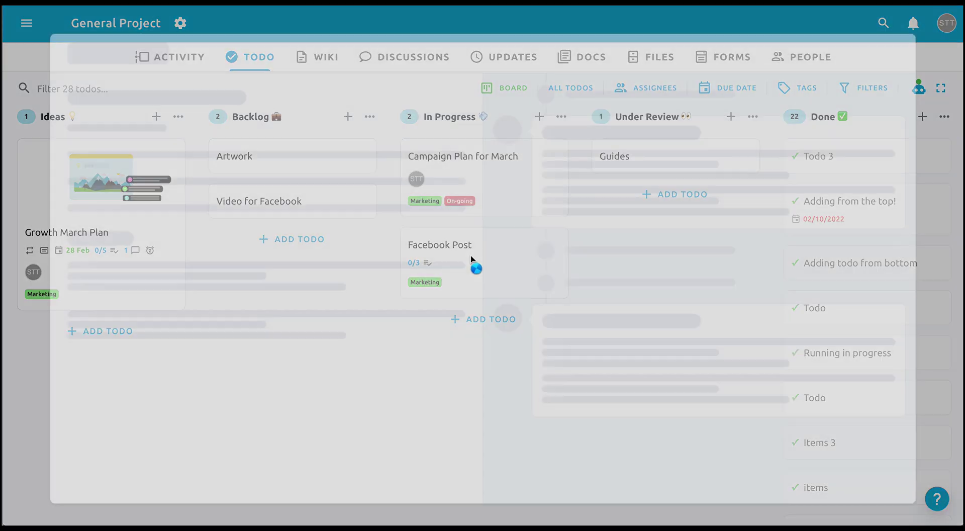
pyautogui.click(135, 151)
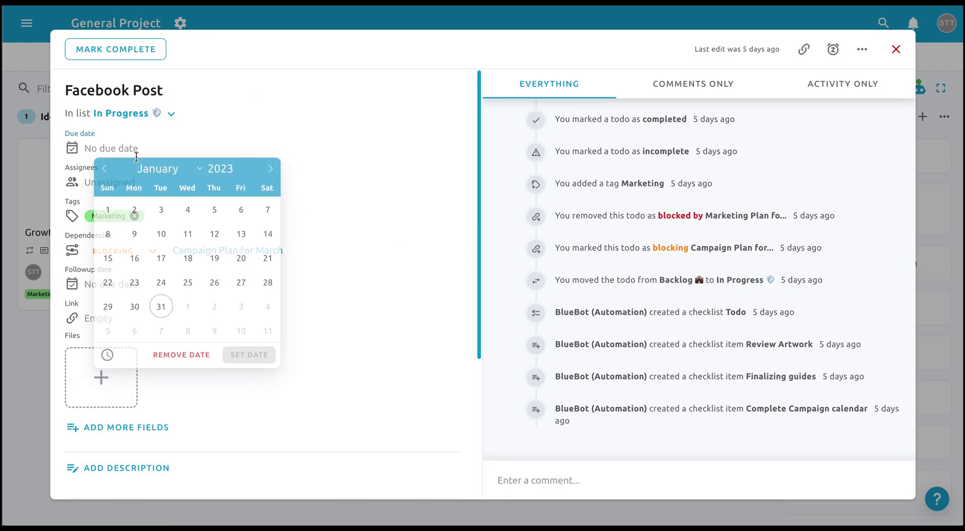
pyautogui.click(134, 259)
pyautogui.click(240, 256)
pyautogui.click(110, 182)
# Step: Tag the todo Sales and a newly created Growth tag
pyautogui.click(165, 218)
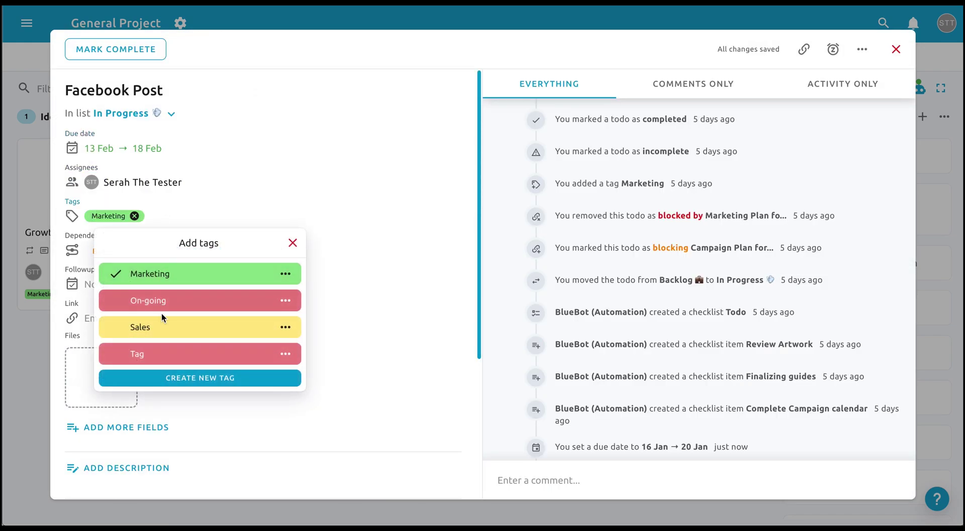
pyautogui.click(160, 327)
pyautogui.click(188, 376)
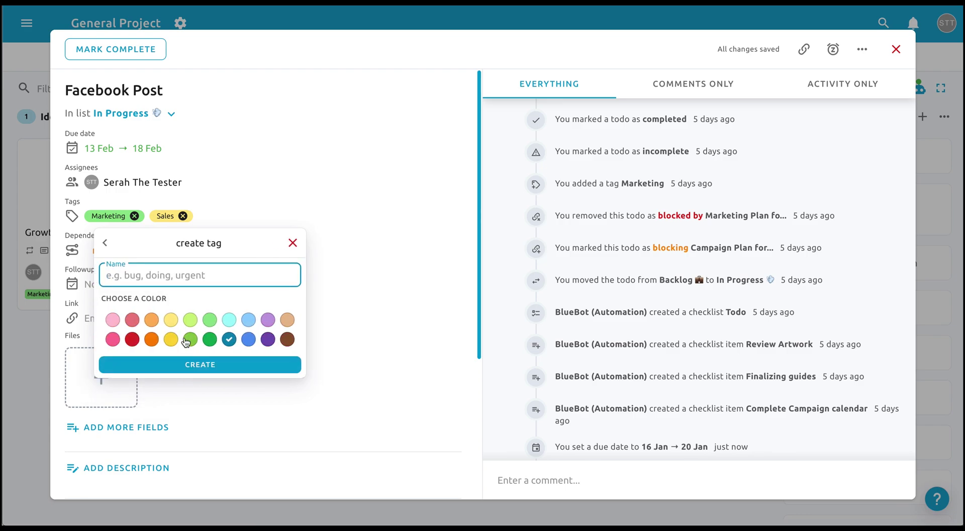
pyautogui.write('Growth')
pyautogui.press('Return')
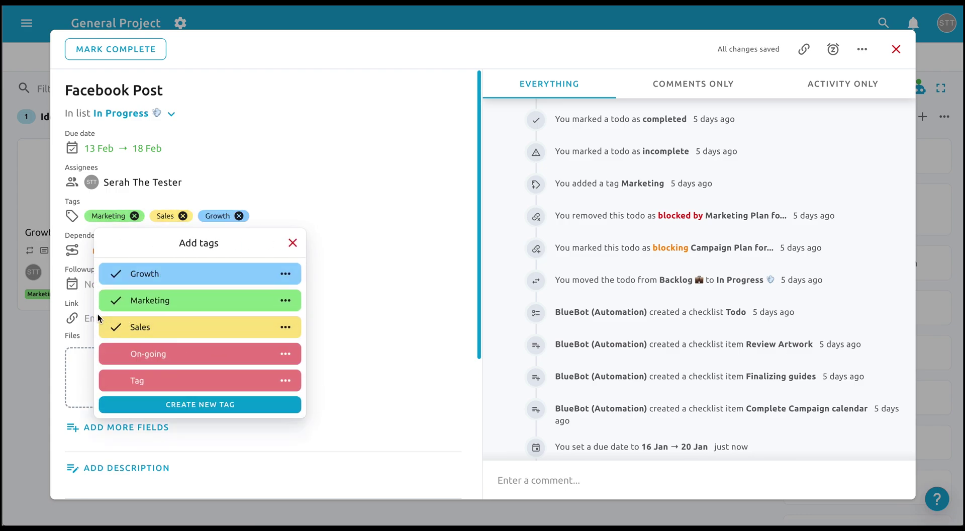
pyautogui.click(74, 313)
pyautogui.click(110, 284)
pyautogui.click(247, 492)
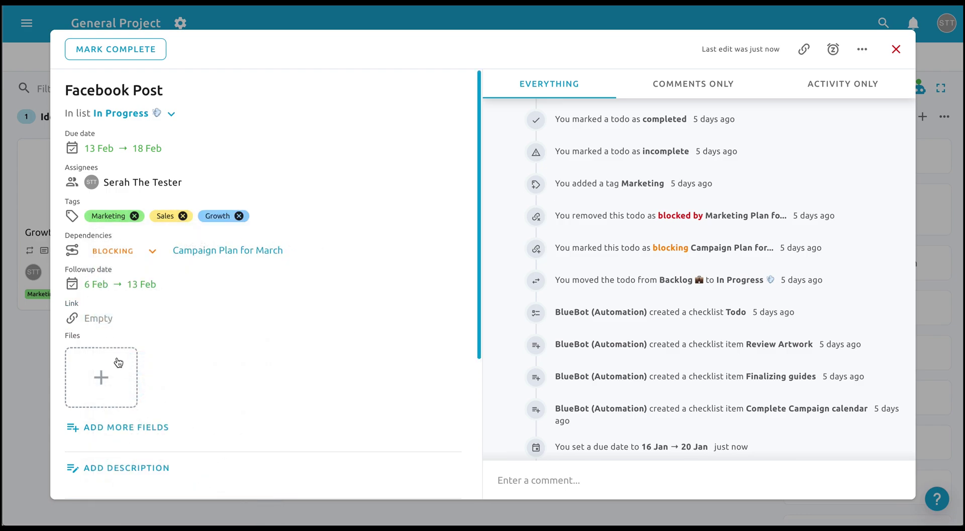
pyautogui.write('www.blue.cc')
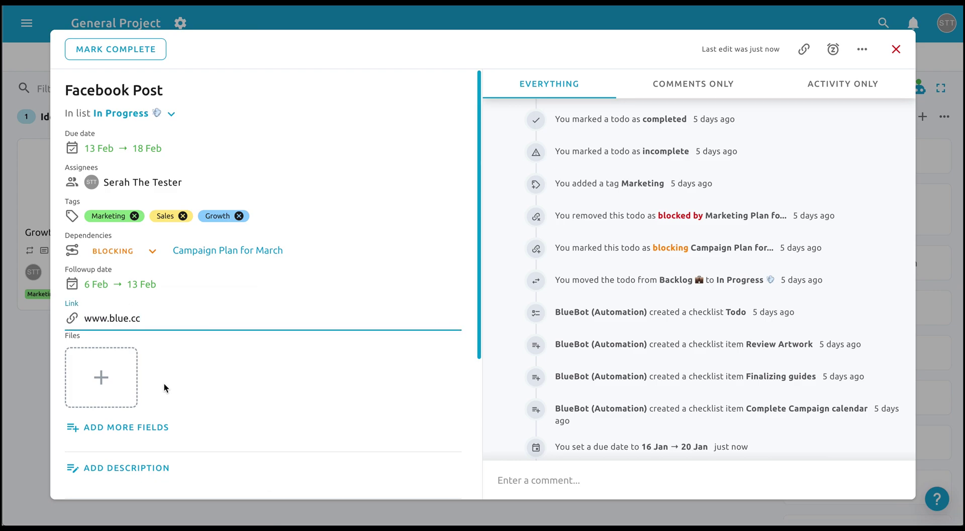
# Step: Tick Review Artwork, Complete Campaign calendar and Finalizing guides, then mark the todo complete
pyautogui.scroll(-4, 164, 386)
pyautogui.click(79, 349)
pyautogui.click(79, 407)
pyautogui.click(79, 378)
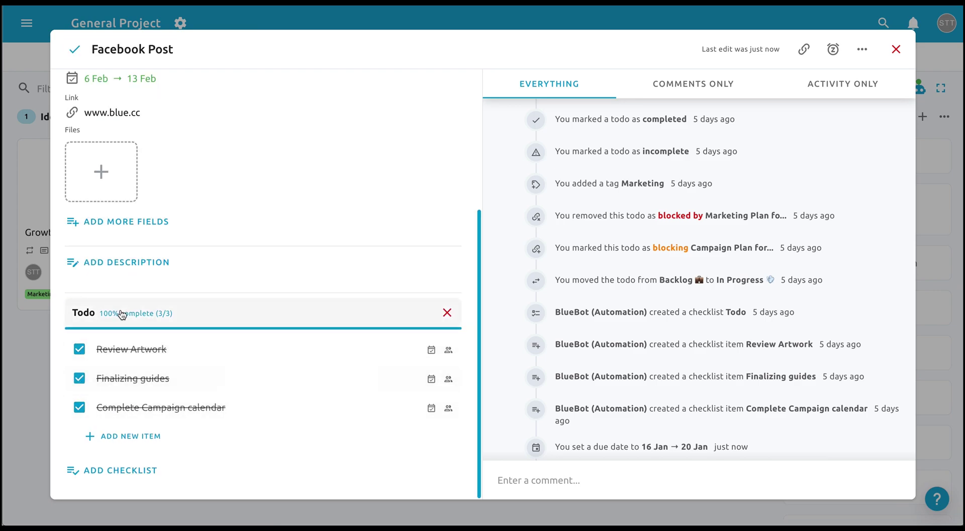
pyautogui.scroll(5, 121, 314)
pyautogui.click(106, 50)
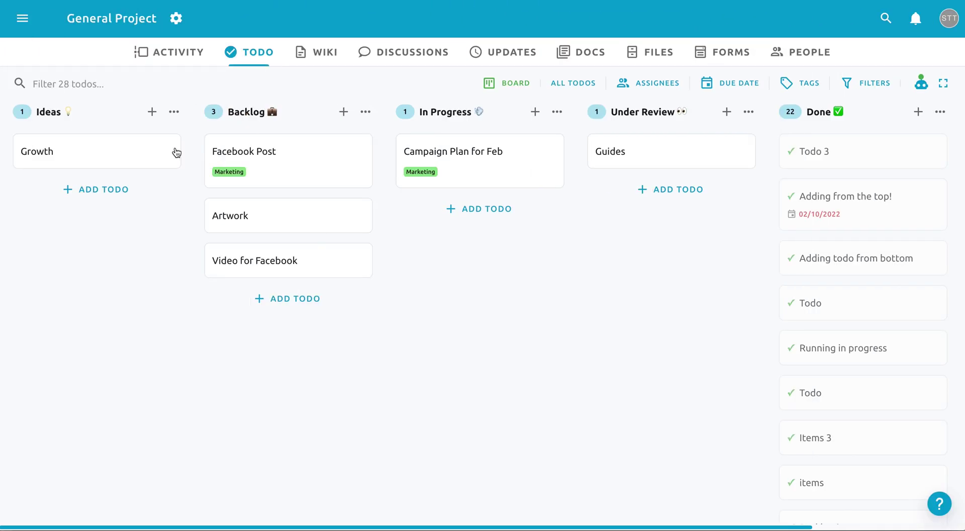
# Step: Rename the Growth todo to 'Growth March Plan' and set its due date to 1–28 Feb
pyautogui.click(177, 152)
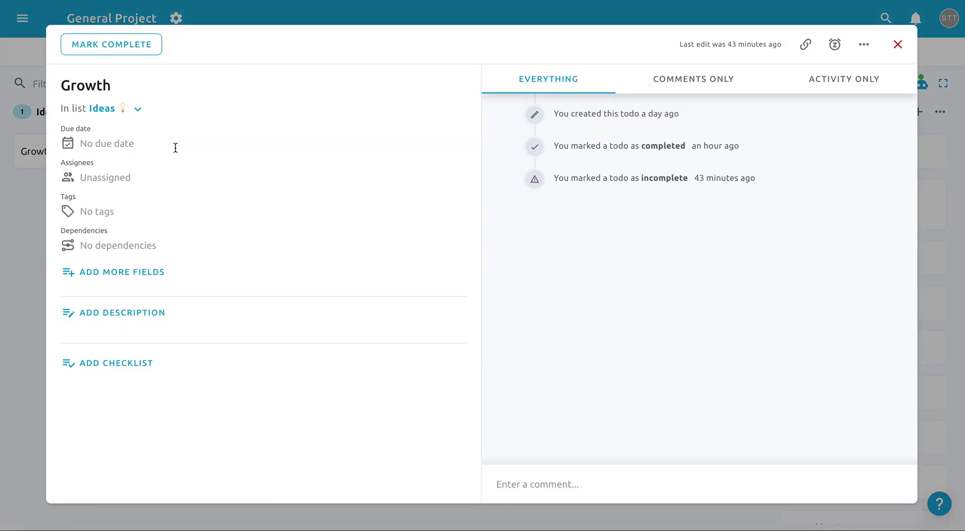
pyautogui.click(157, 85)
pyautogui.write('March Plan')
pyautogui.click(133, 141)
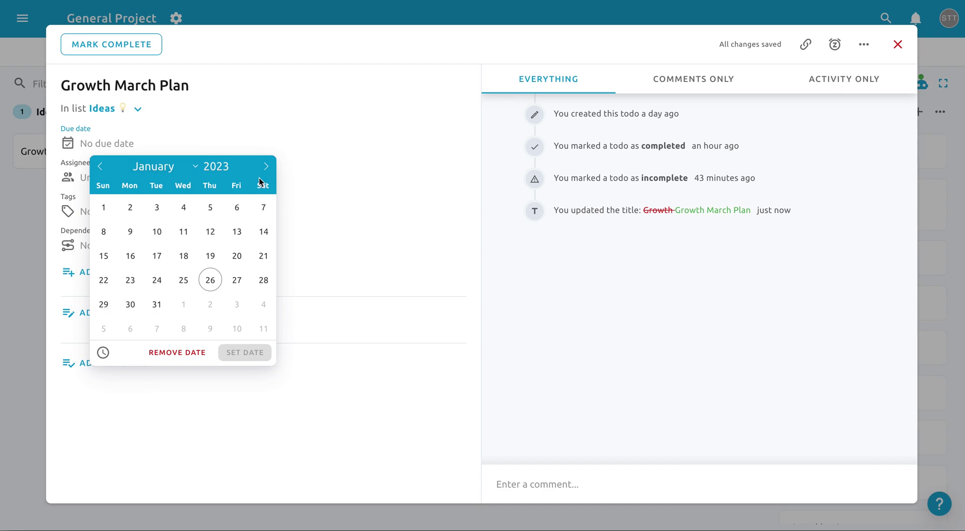
pyautogui.click(266, 165)
pyautogui.click(183, 207)
pyautogui.click(157, 304)
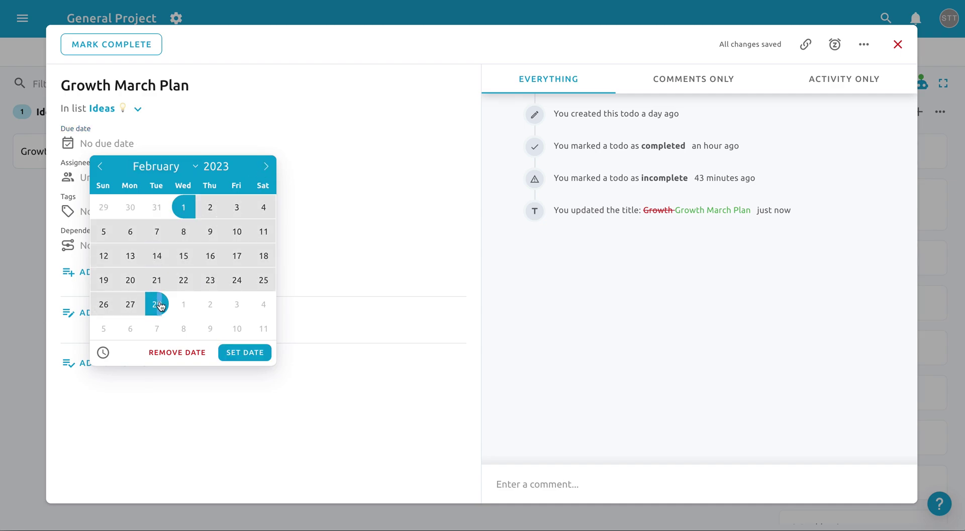
pyautogui.click(254, 355)
# Step: Assign the todo to yourself and add the Marketing tag
pyautogui.click(119, 180)
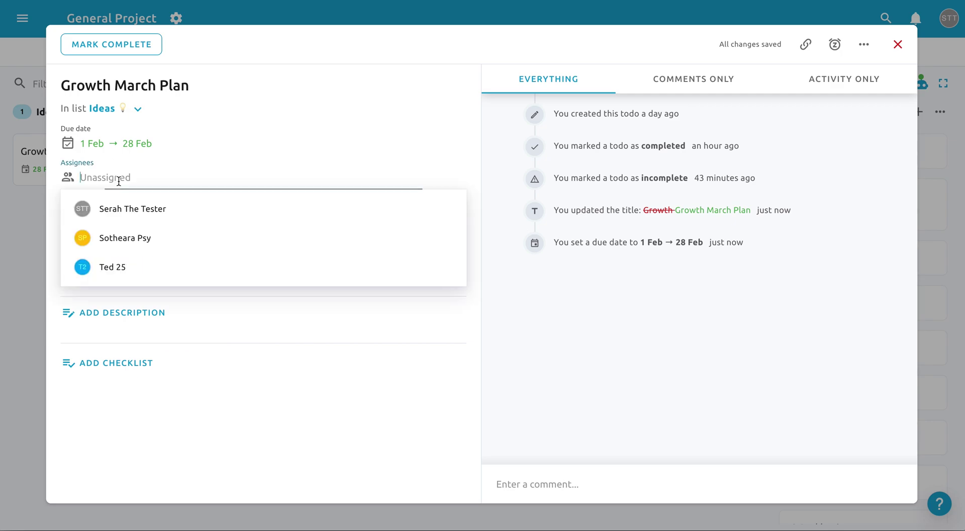
pyautogui.click(135, 220)
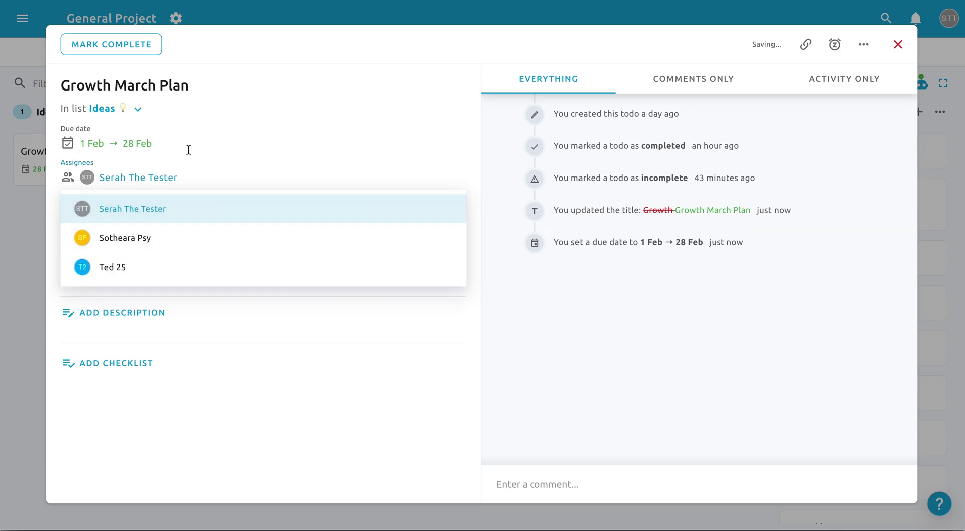
pyautogui.click(503, 187)
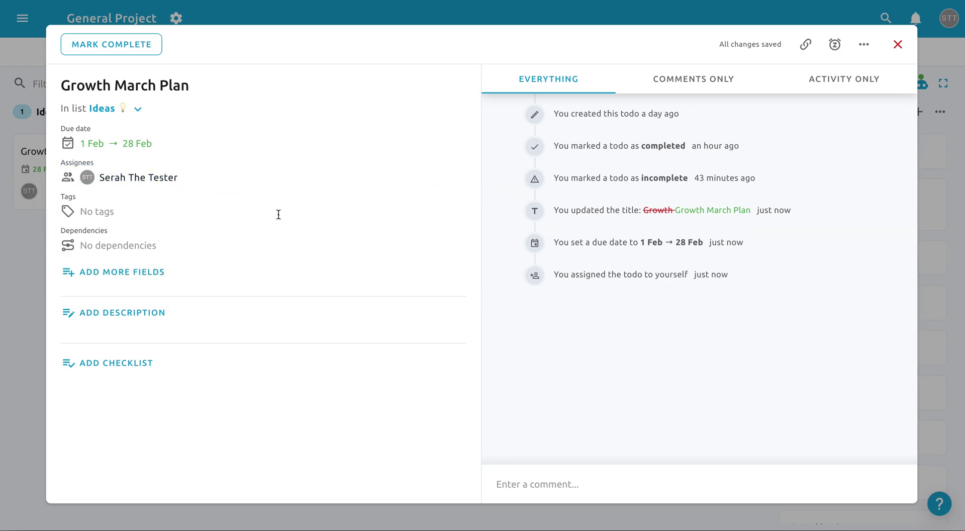
pyautogui.click(278, 214)
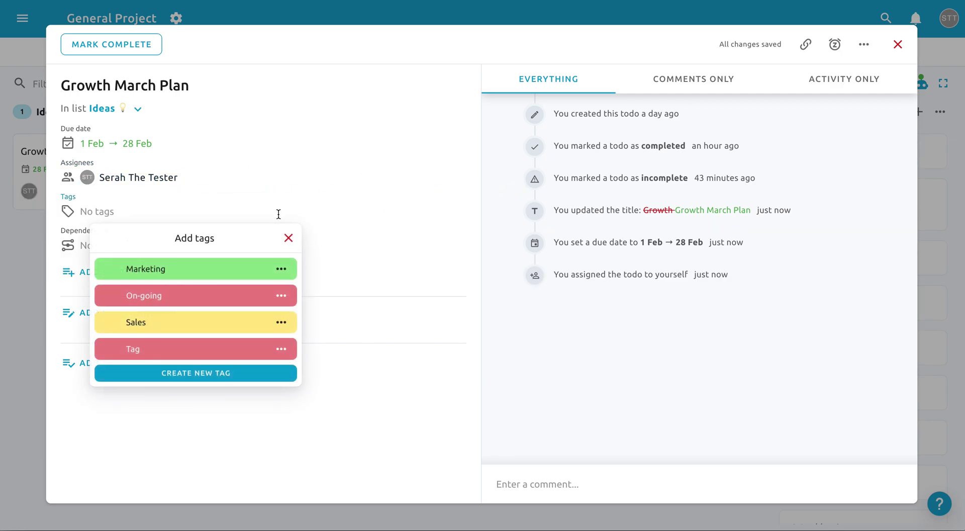
pyautogui.click(229, 272)
pyautogui.click(58, 275)
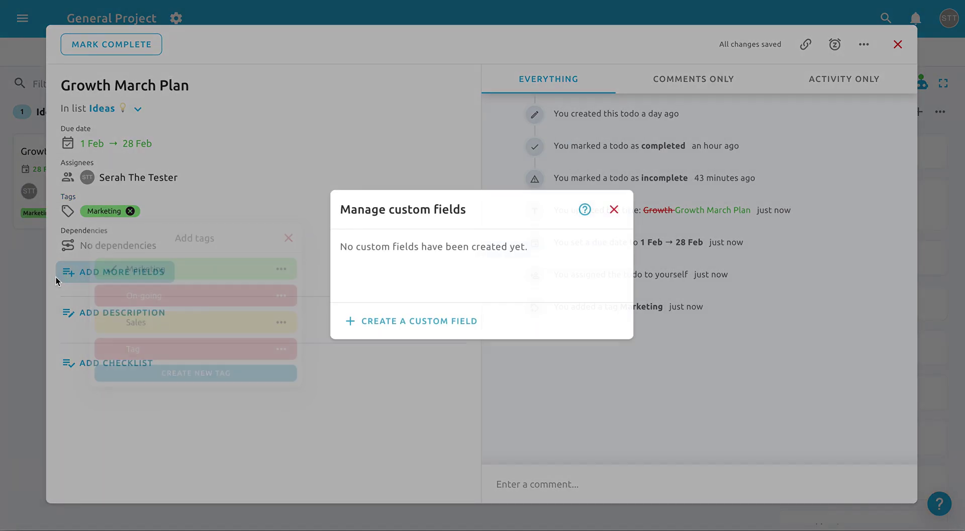
# Step: Add a dependency making the todo block Campaign Plan for Feb
pyautogui.click(298, 348)
pyautogui.click(146, 249)
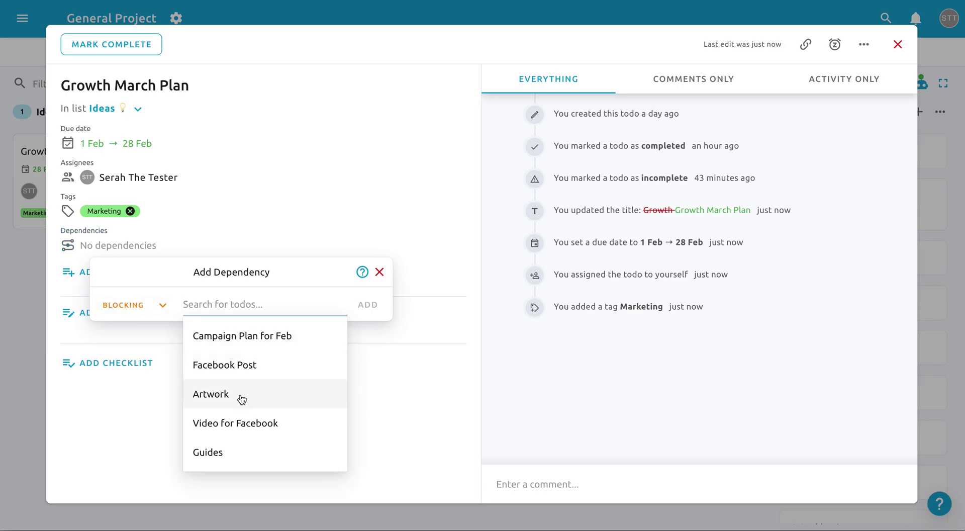
pyautogui.click(245, 346)
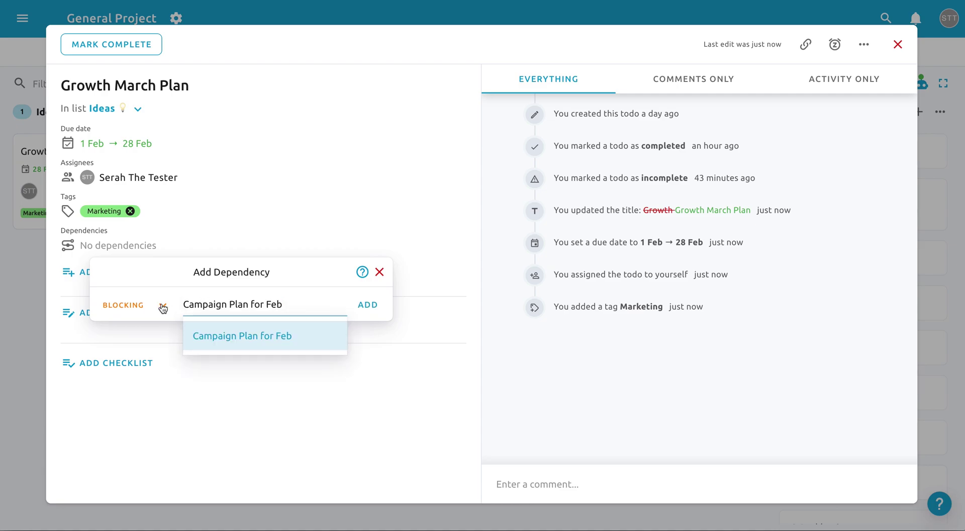
pyautogui.click(366, 310)
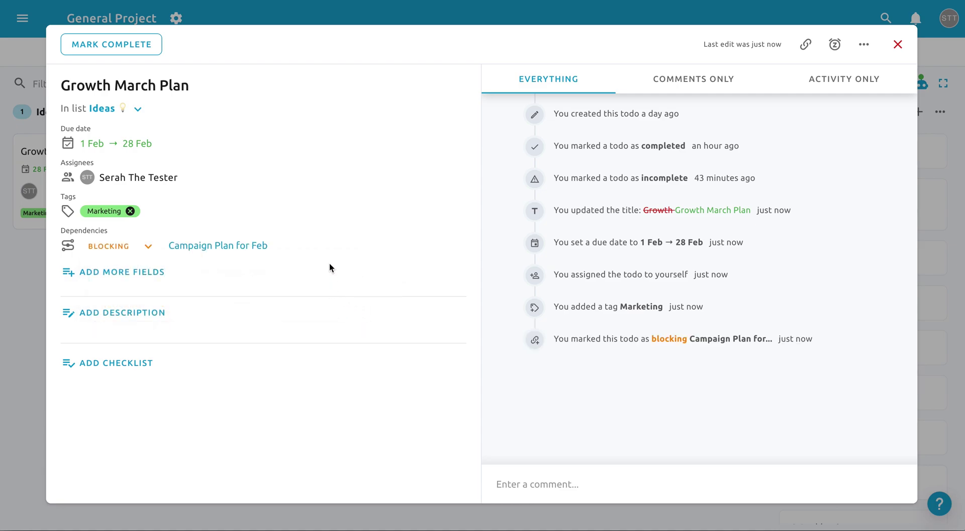
# Step: Add a second dependency so the todo is blocked by Guides
pyautogui.click(142, 316)
pyautogui.click(142, 352)
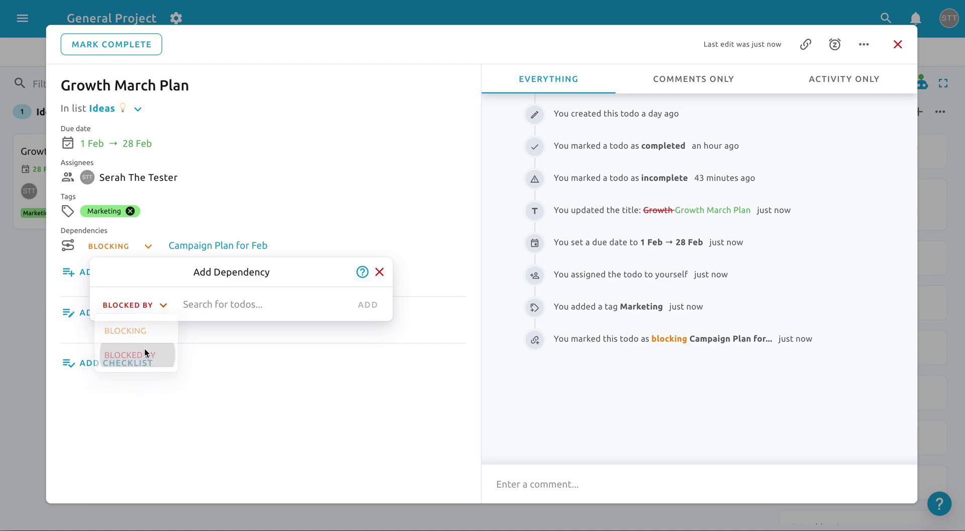
pyautogui.click(209, 305)
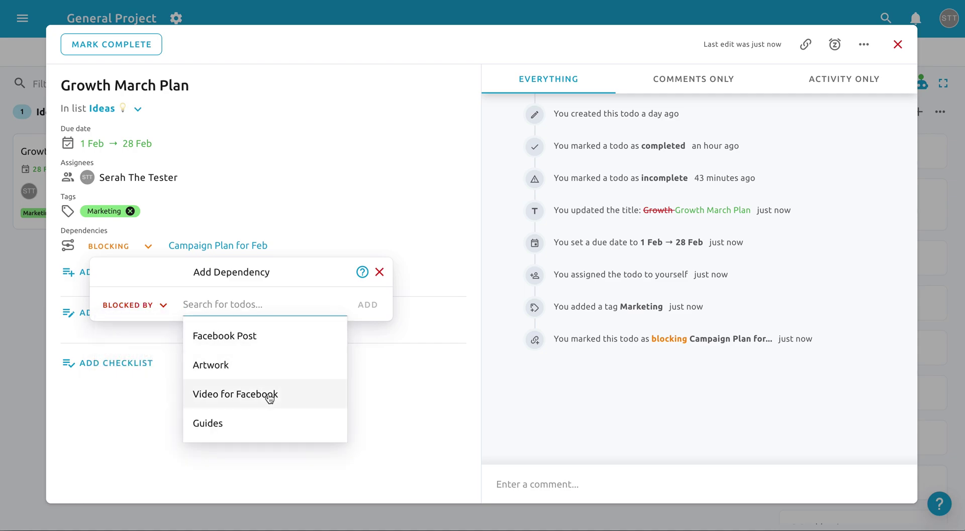
pyautogui.click(272, 422)
pyautogui.click(367, 305)
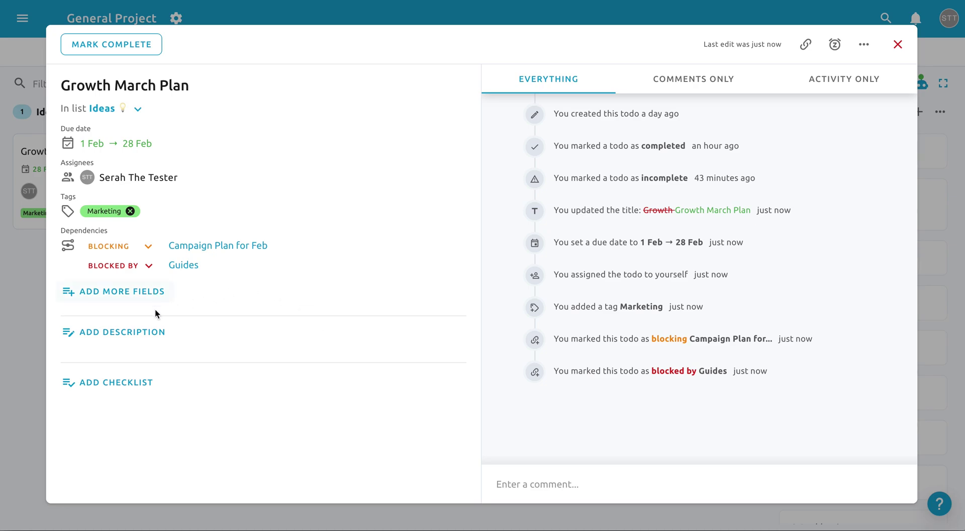
# Step: Write a description about the March growth meeting with a bulleted list of ideas
pyautogui.click(156, 334)
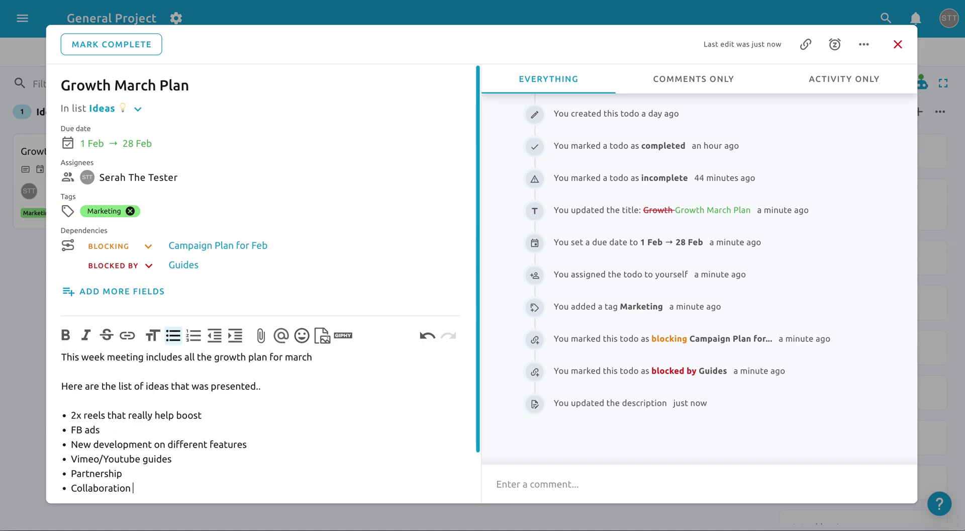
pyautogui.press('Return')
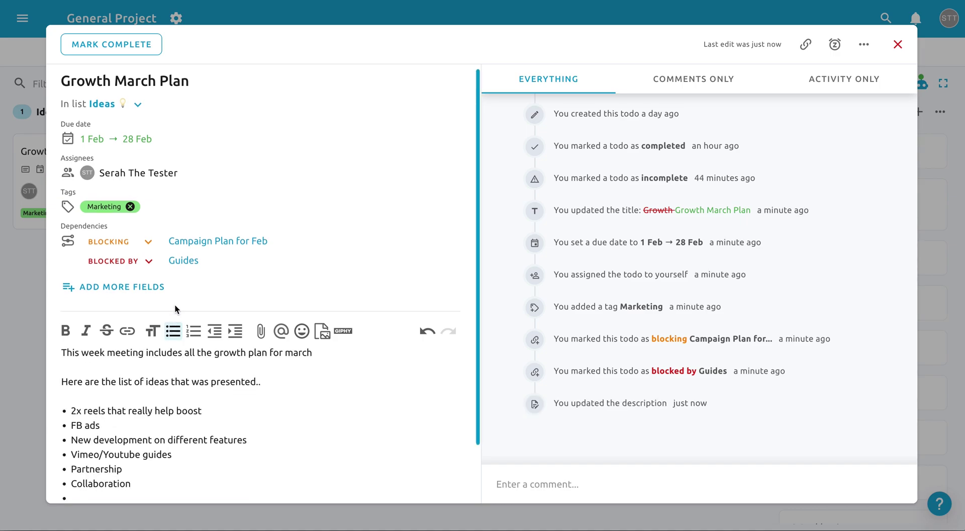
pyautogui.press('BackSpace')
# Step: Attach the Discussion3.gif image to the description
pyautogui.scroll(-2, 176, 306)
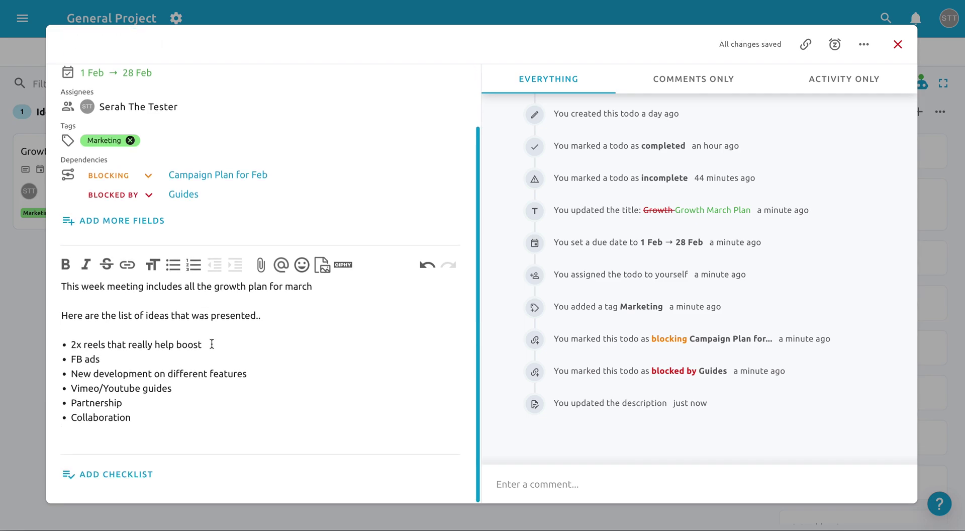
pyautogui.click(261, 265)
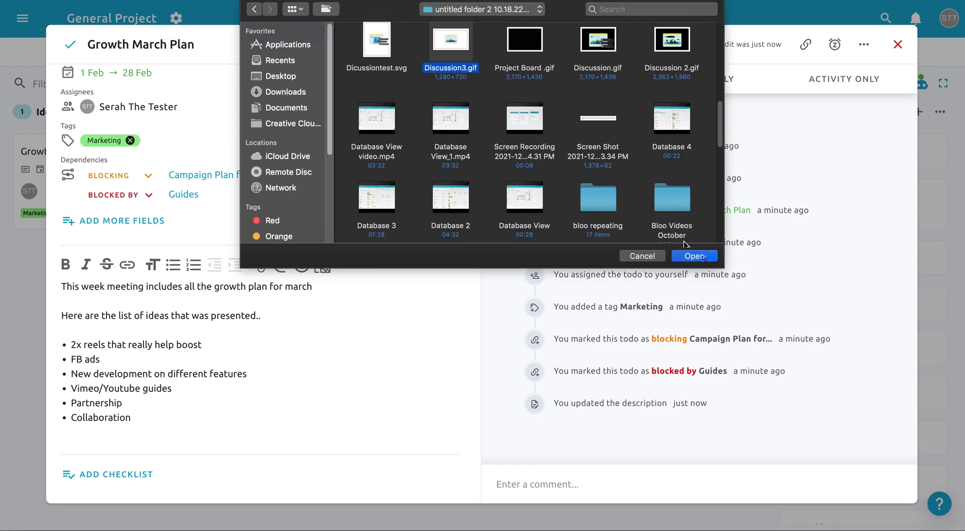
pyautogui.press('Return')
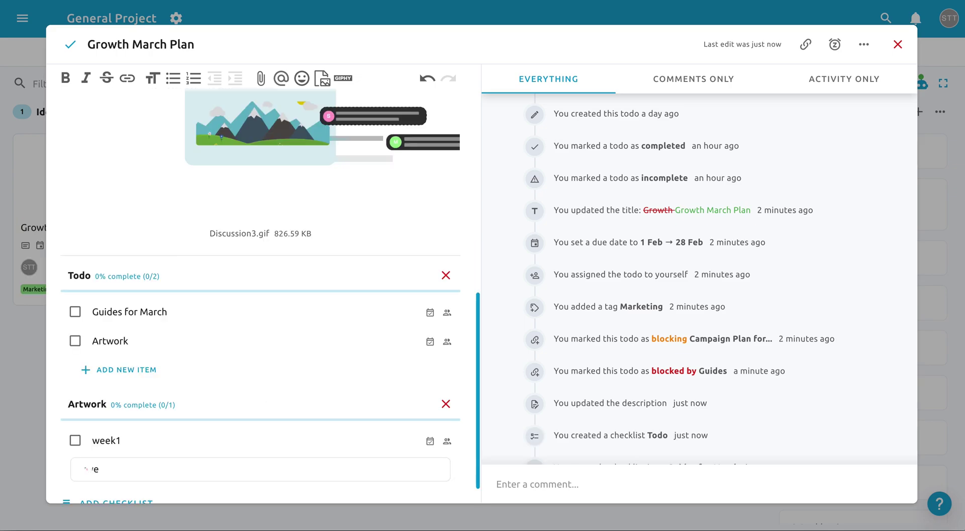
# Step: Add week2 and week3 as new items below week1 in the Artwork checklist
pyautogui.write('ek')
pyautogui.press('BackSpace')
pyautogui.press('BackSpace')
pyautogui.press('BackSpace')
pyautogui.write('eek2')
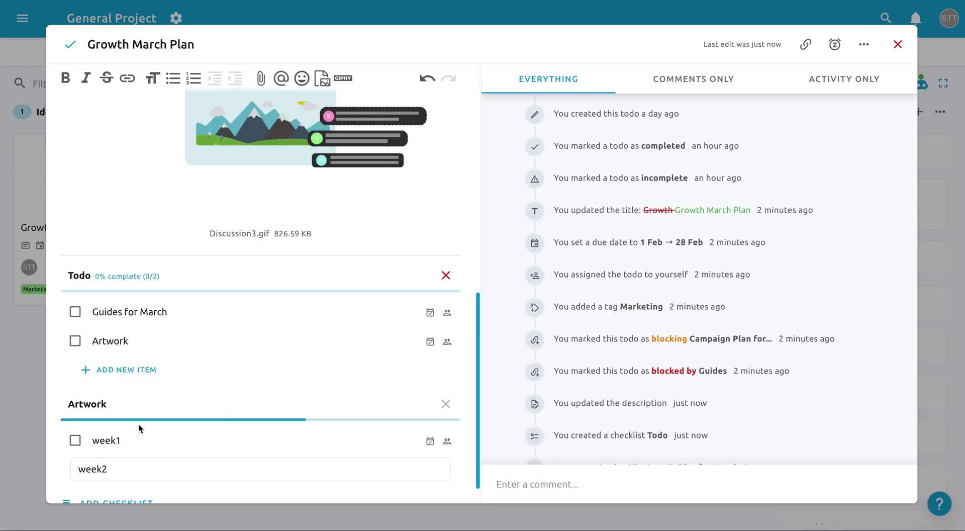
pyautogui.press('Return')
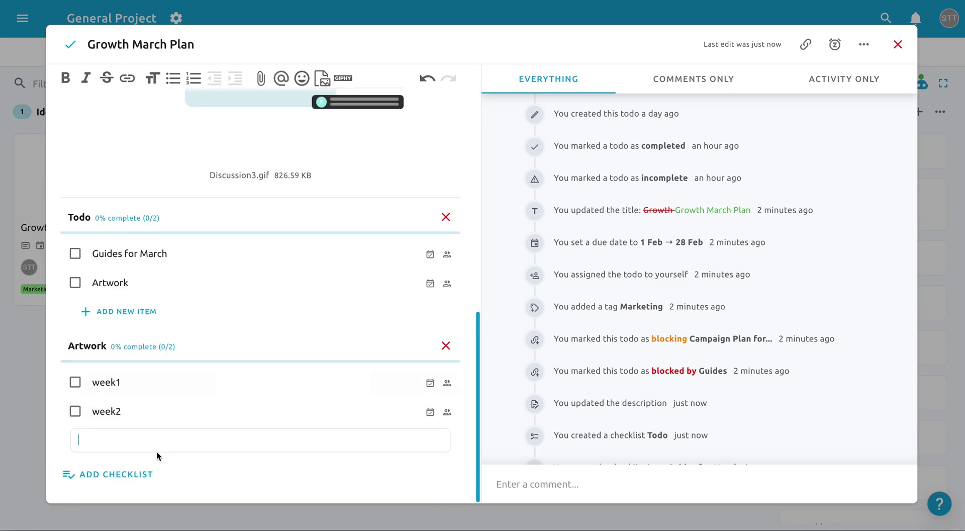
pyautogui.write('week3')
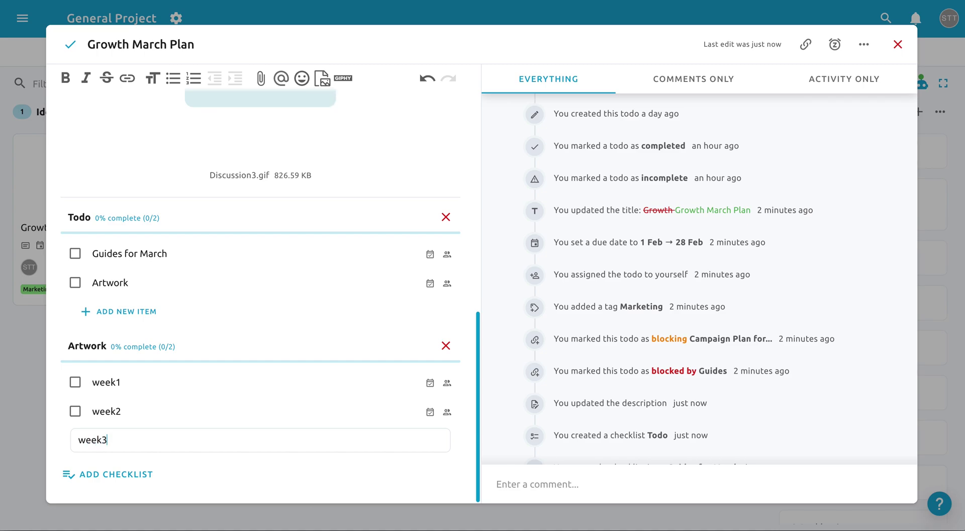
pyautogui.press('Return')
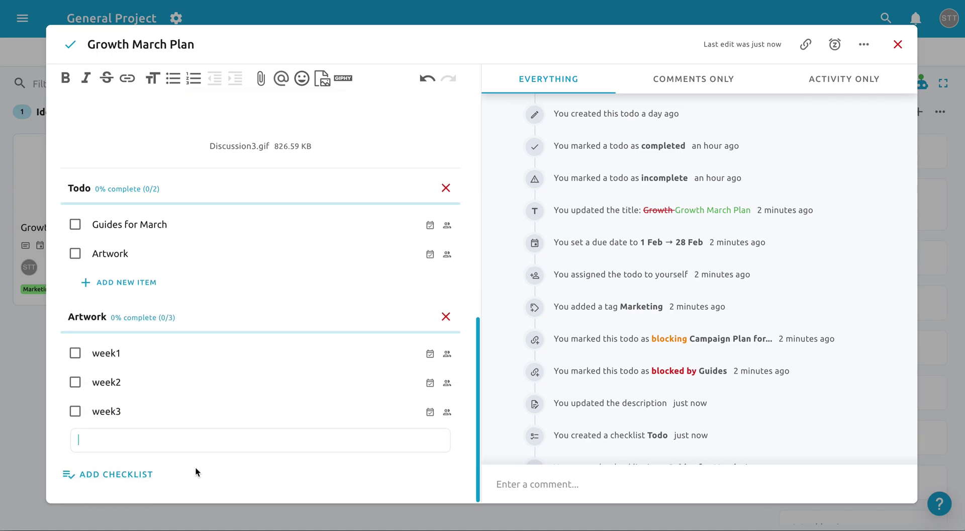
pyautogui.scroll(10, 196, 468)
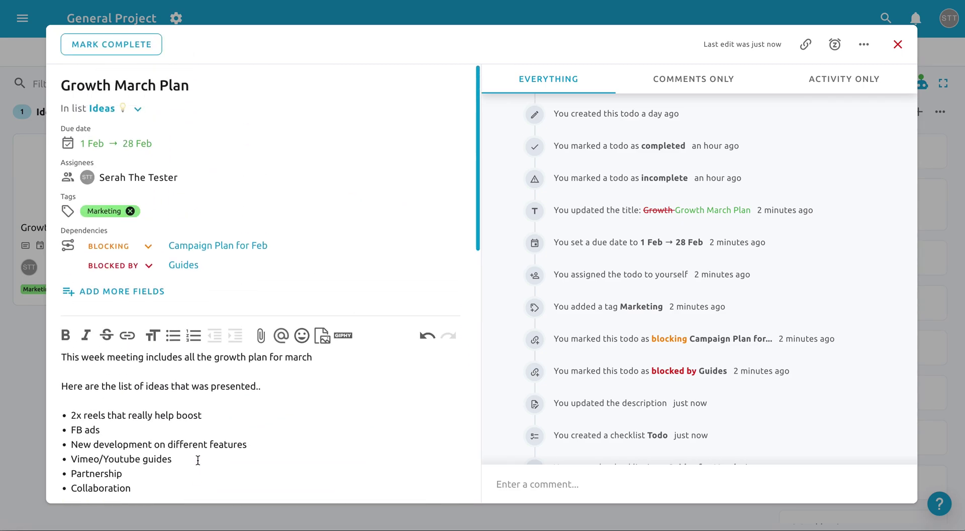
# Step: Post a comment @-mentioning a teammate, asking them to check the weekly artwork, ending with an emoji
pyautogui.scroll(-5, 666, 426)
pyautogui.click(636, 86)
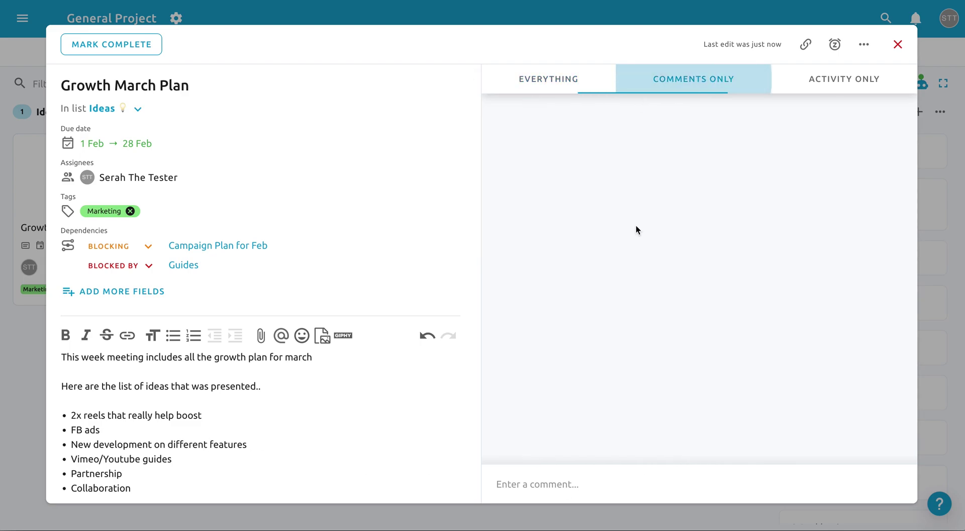
pyautogui.click(593, 482)
pyautogui.write('Hey @')
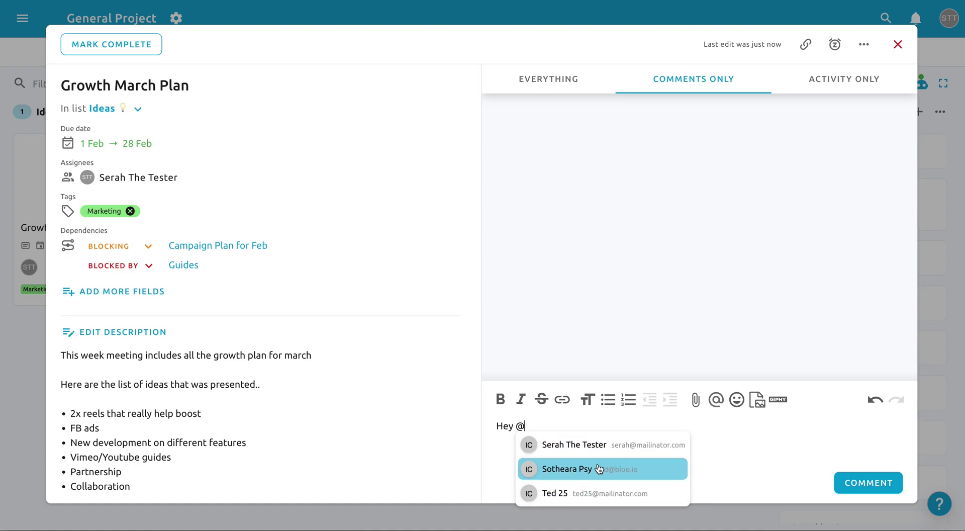
pyautogui.click(666, 484)
pyautogui.write(', please help look into the artwork for the weeks under checklist items')
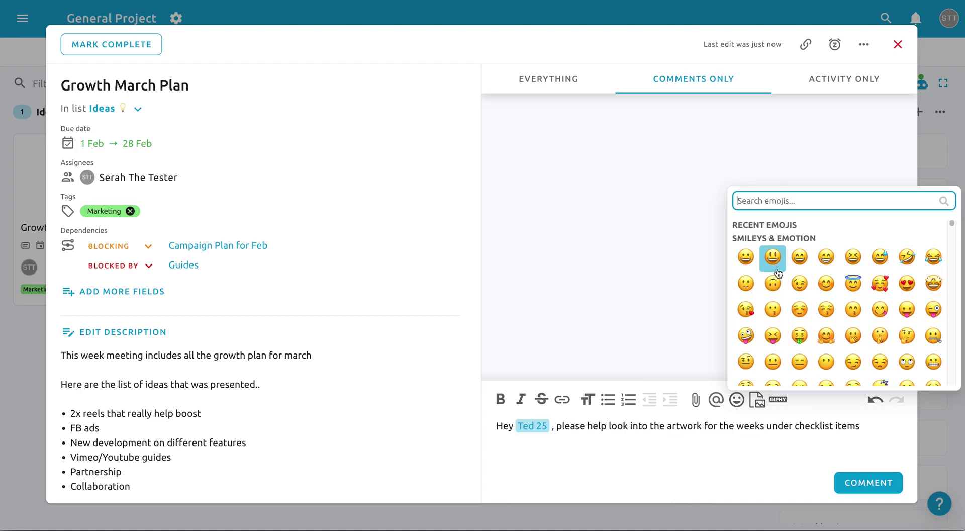
pyautogui.click(772, 274)
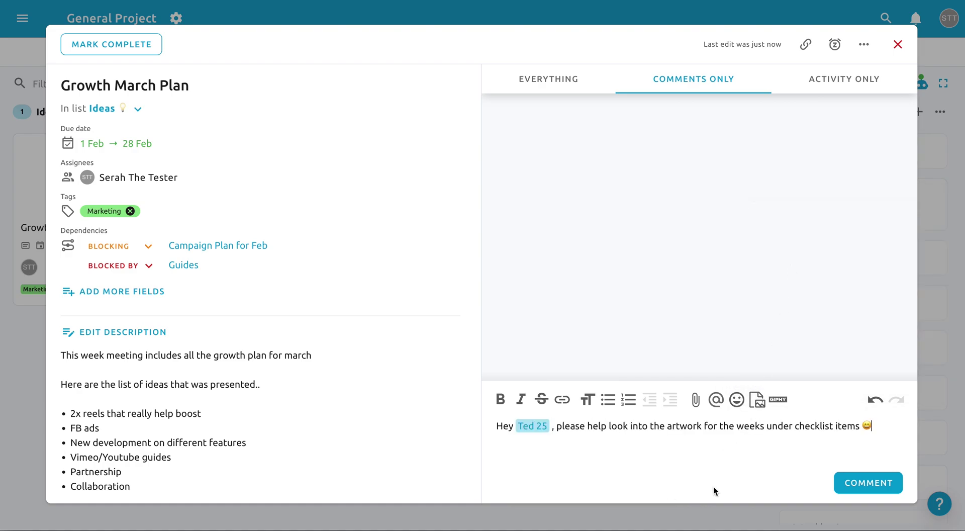
pyautogui.click(848, 484)
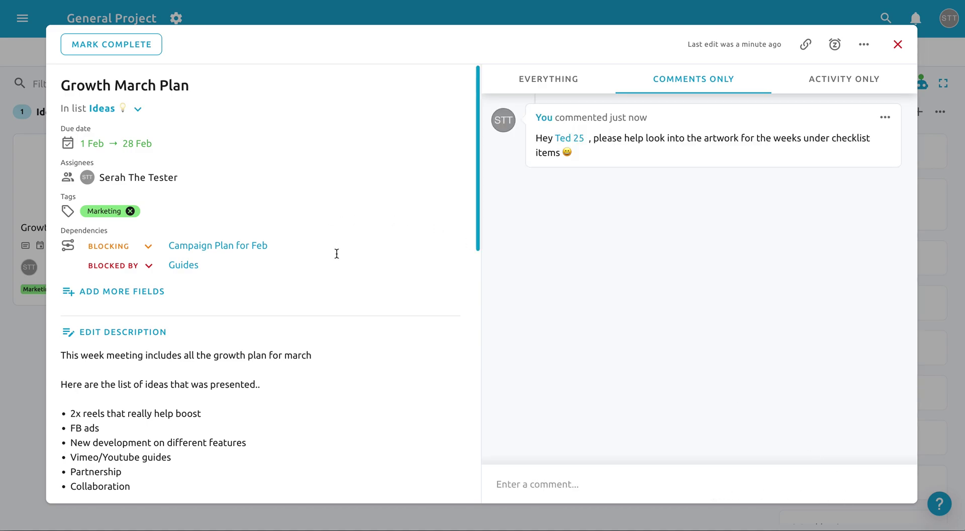
# Step: Add a custom reminder on Growth March Plan for 15 Feb 2023 at 09:00 AM
pyautogui.click(834, 45)
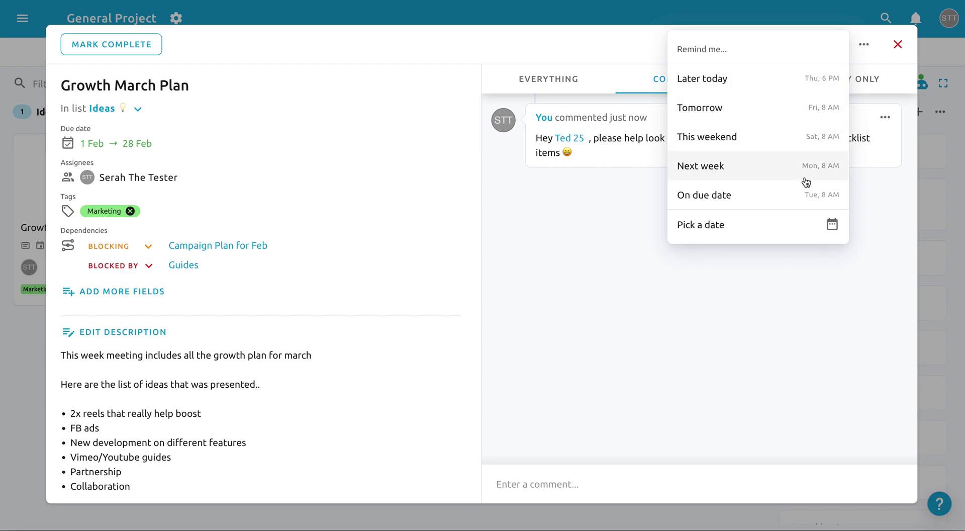
pyautogui.click(736, 225)
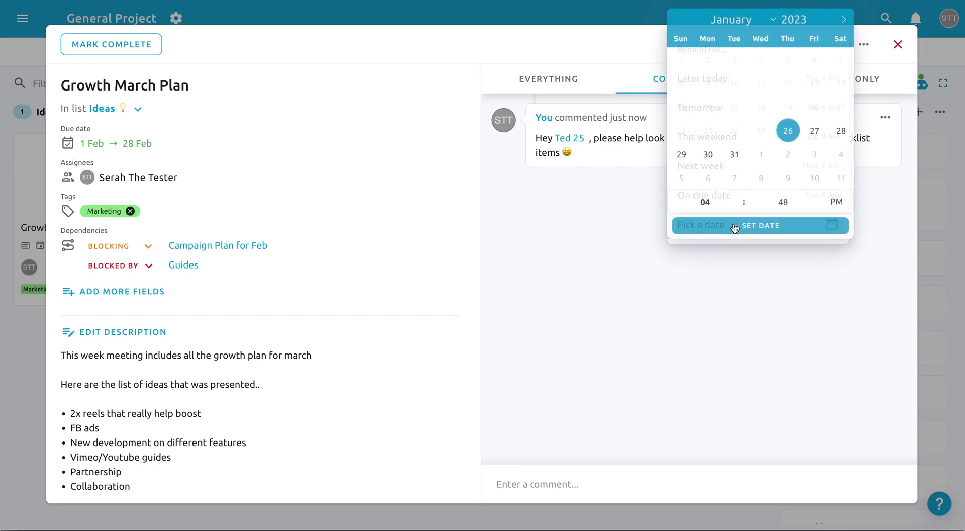
pyautogui.click(844, 19)
pyautogui.click(761, 107)
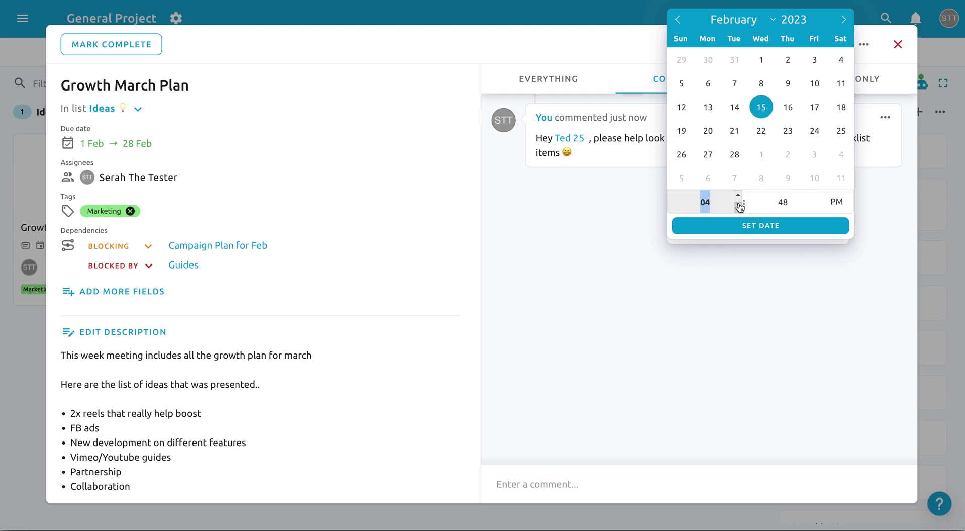
pyautogui.write('9')
pyautogui.click(780, 201)
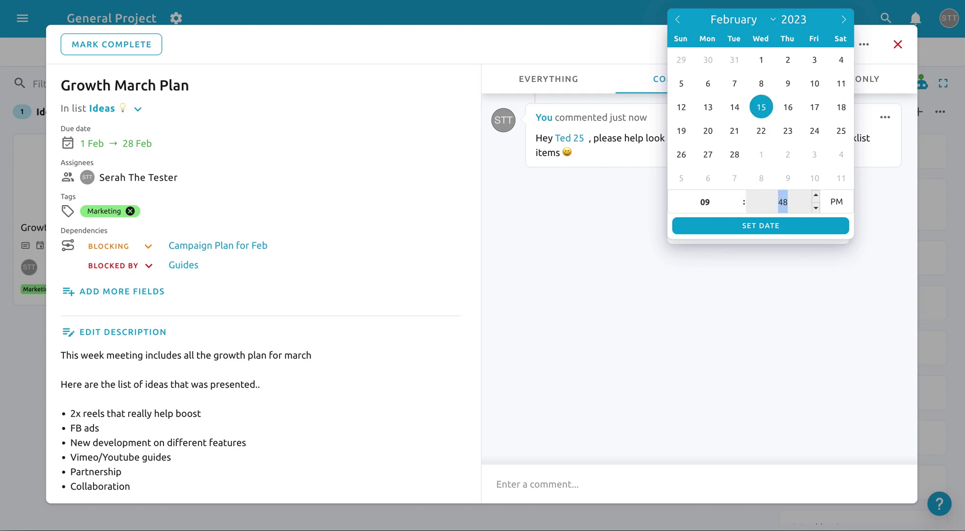
pyautogui.write('00')
pyautogui.click(836, 203)
pyautogui.click(819, 231)
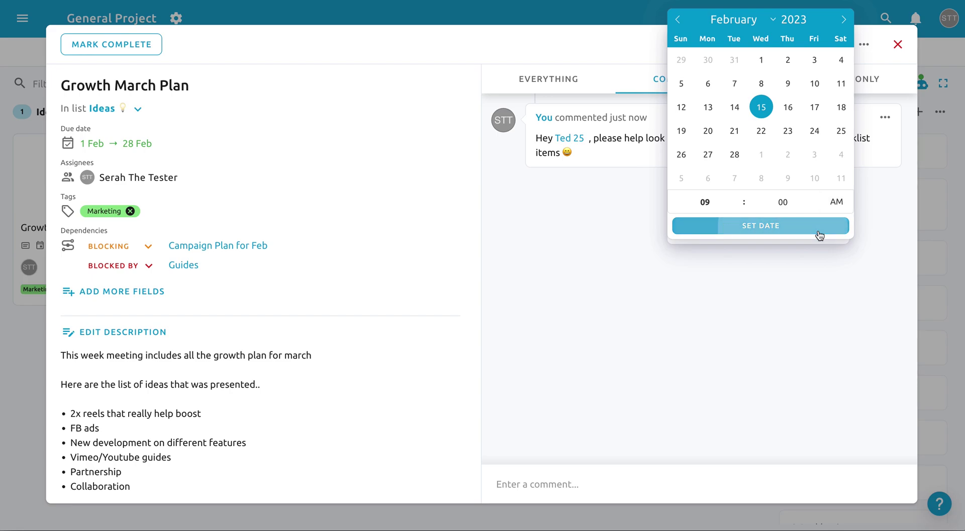
# Step: Repeat Growth March Plan monthly on the 26th in Ideas, copying only custom fields
pyautogui.click(864, 44)
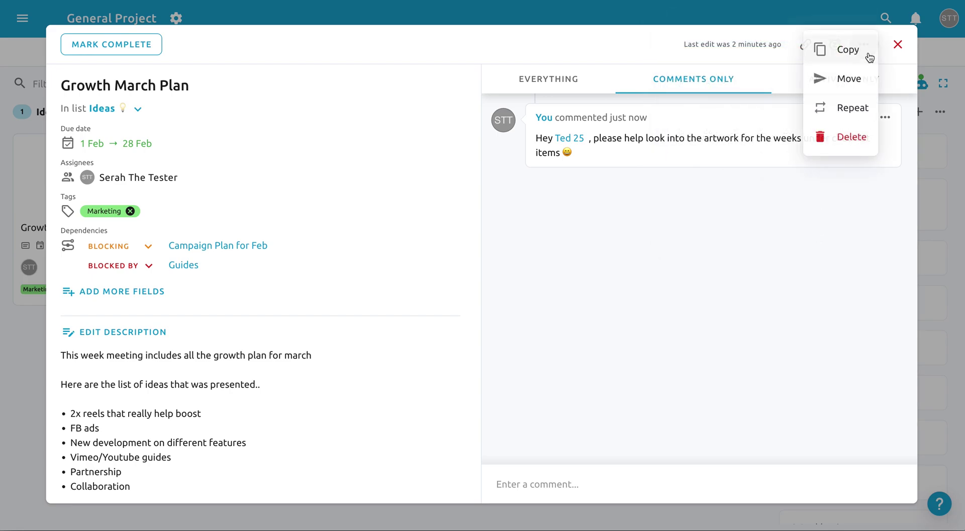
pyautogui.click(840, 117)
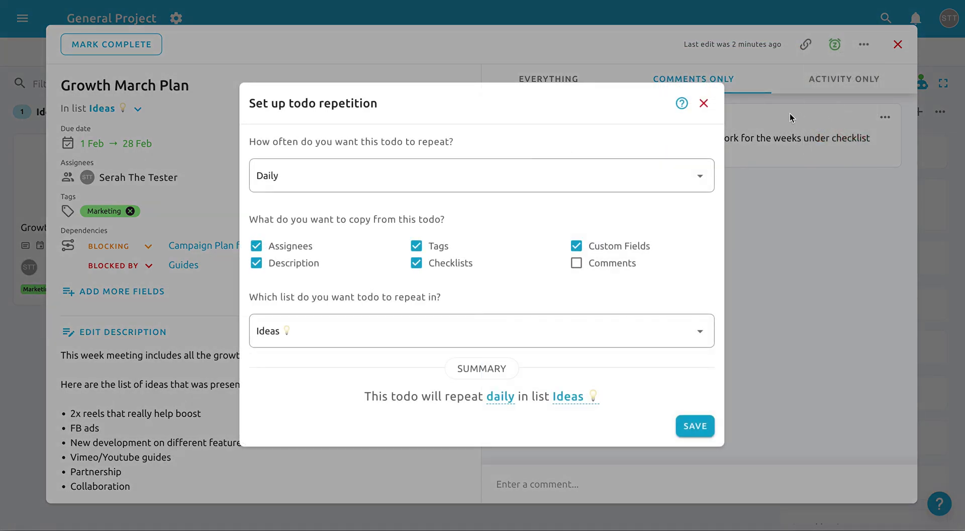
pyautogui.click(433, 179)
pyautogui.click(365, 271)
pyautogui.click(301, 253)
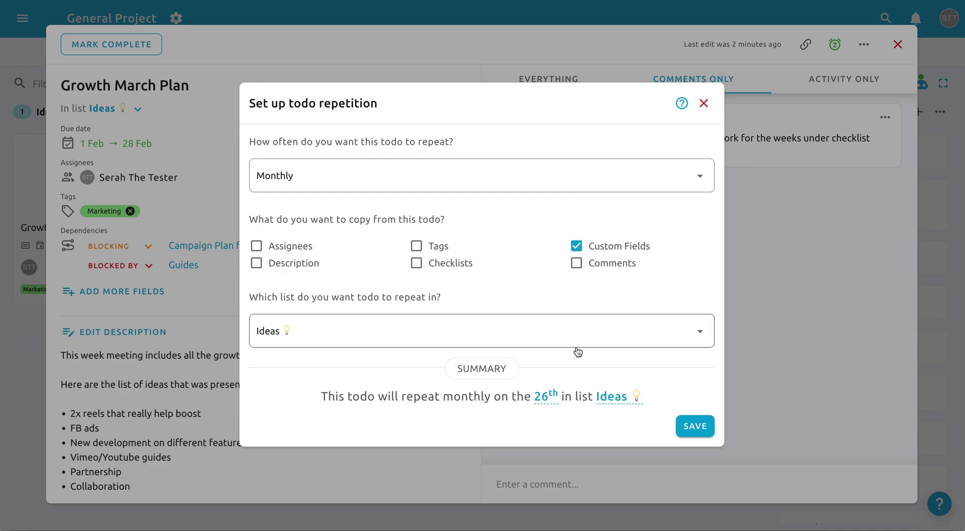
pyautogui.click(687, 433)
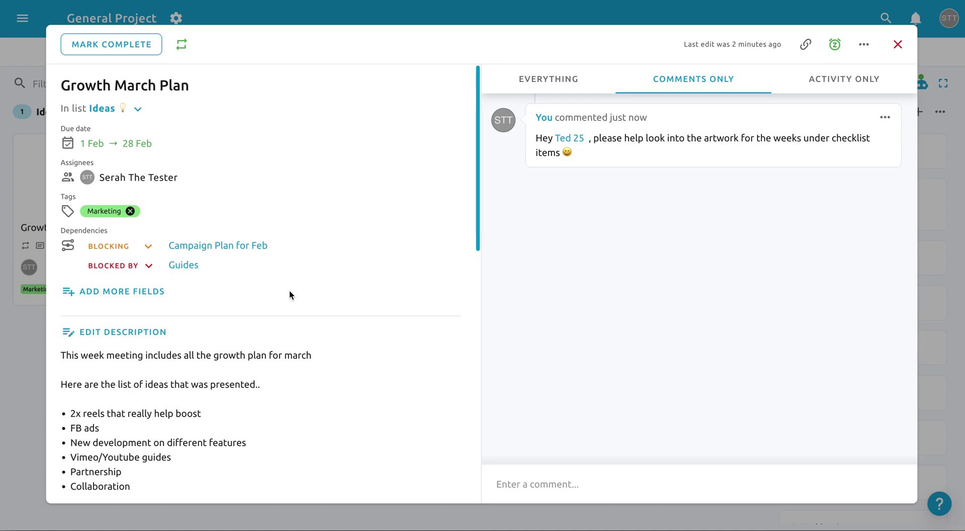
# Step: Create a custom field named Files of the File type
pyautogui.click(153, 302)
pyautogui.click(421, 324)
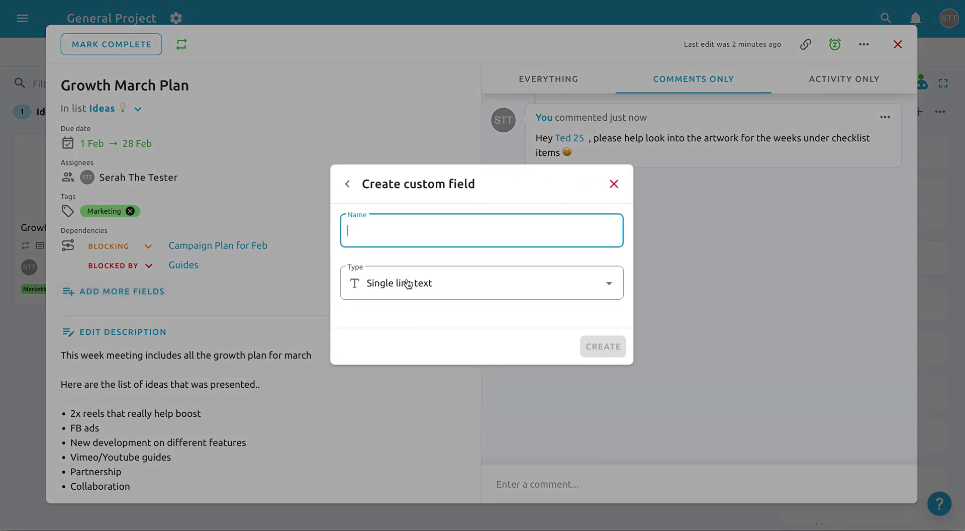
pyautogui.click(422, 283)
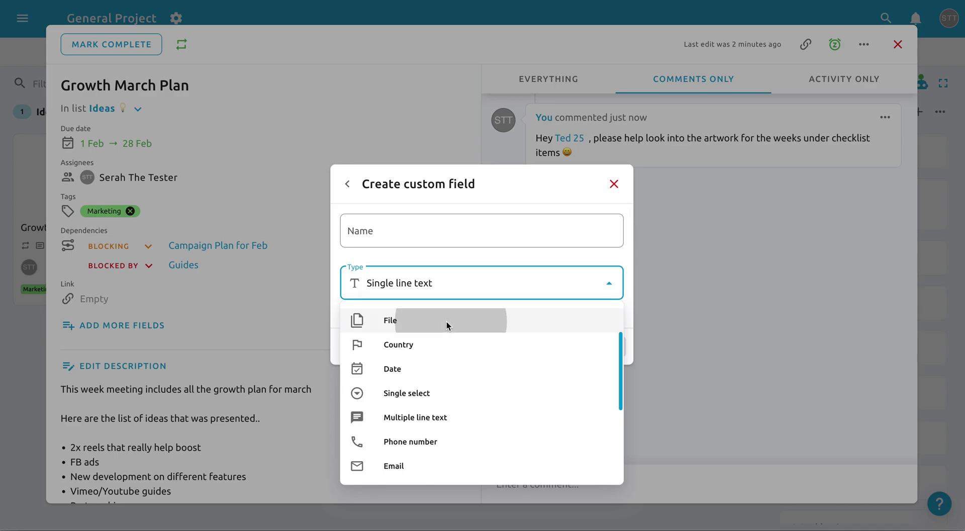
pyautogui.click(447, 326)
pyautogui.click(447, 245)
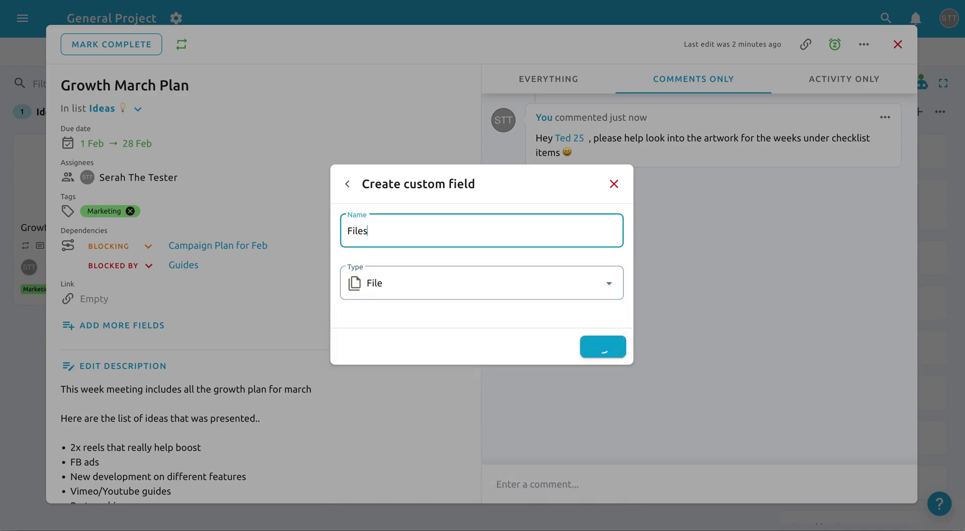
# Step: Create a Date field named 'Followup date' and move it to the top of the list
pyautogui.click(420, 325)
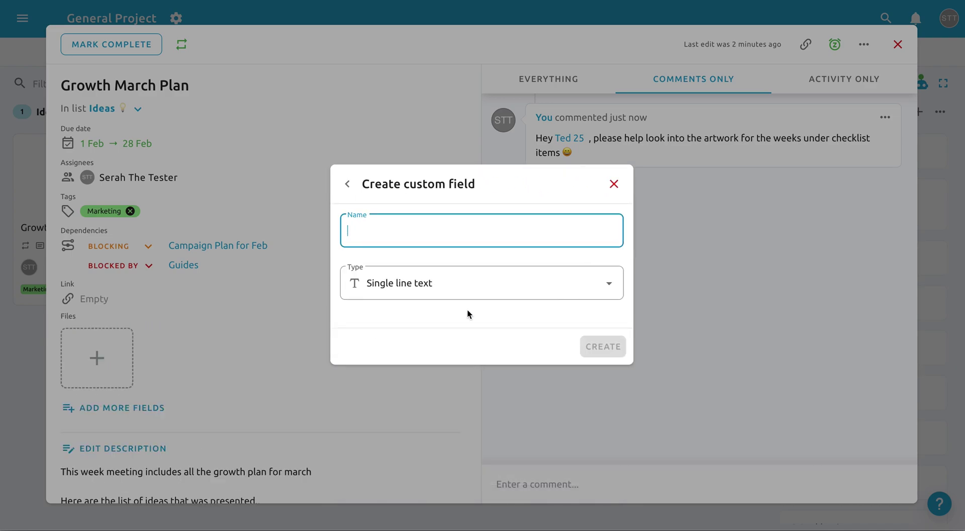
pyautogui.click(469, 292)
pyautogui.click(448, 334)
pyautogui.click(421, 210)
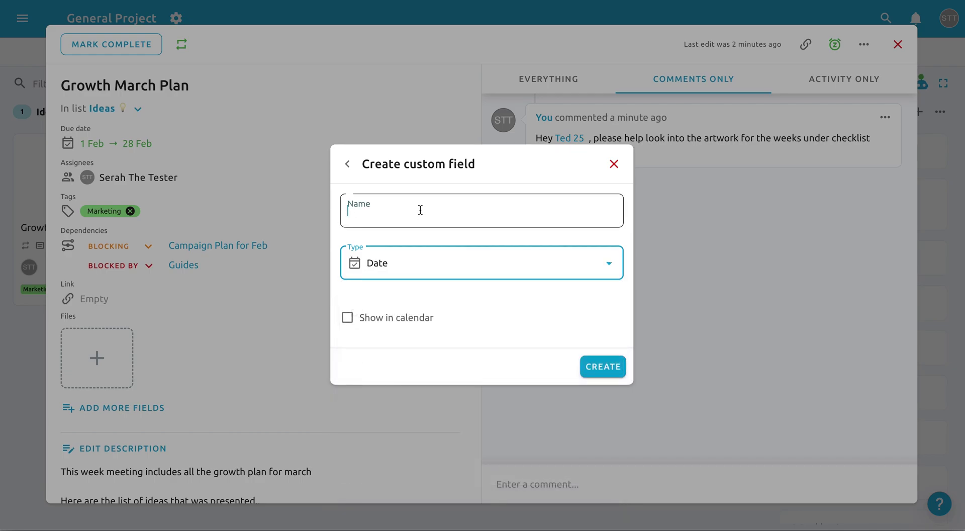
pyautogui.write('Followup date')
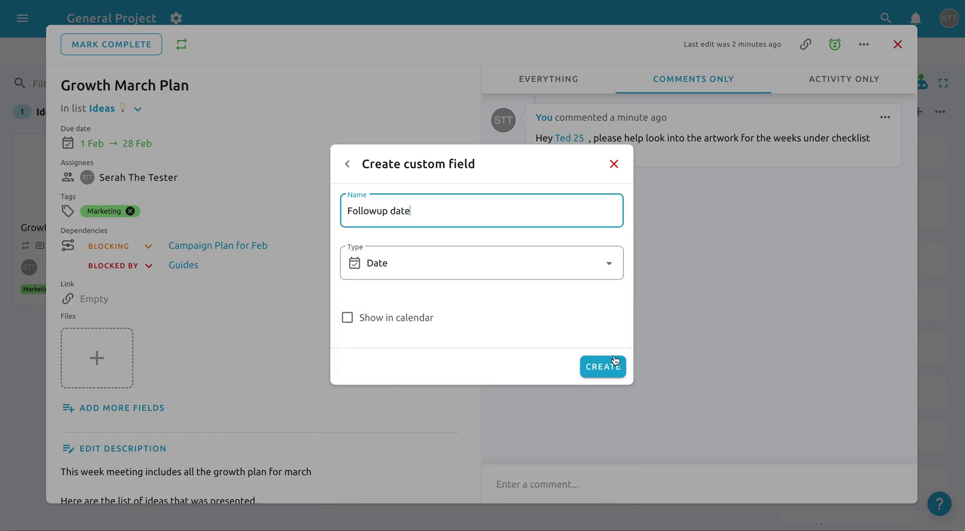
pyautogui.click(611, 365)
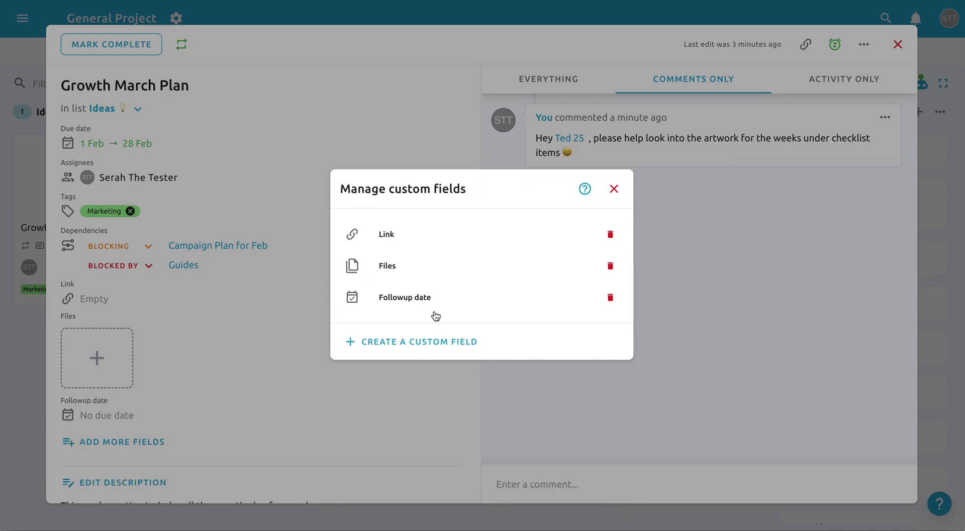
pyautogui.moveTo(436, 316); pyautogui.dragTo(420, 235)
pyautogui.press('Escape')
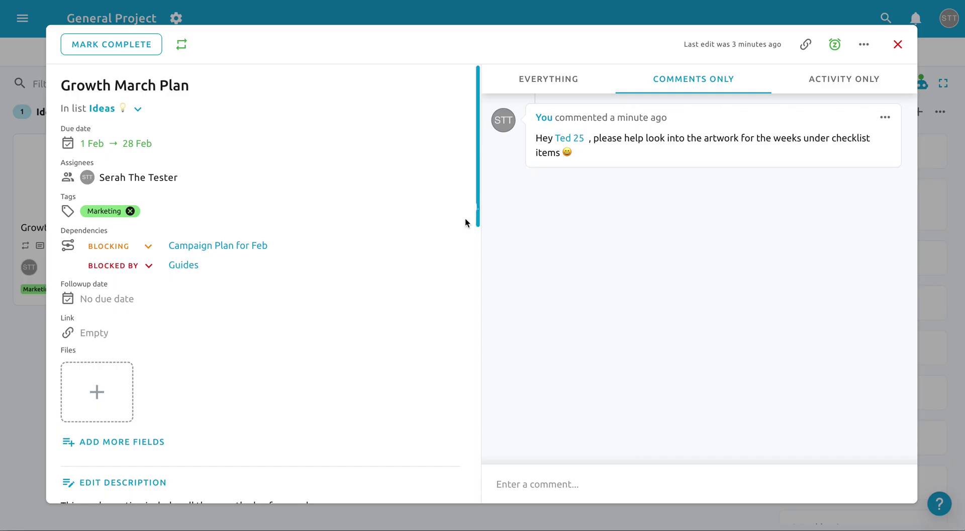
pyautogui.moveTo(478, 216); pyautogui.dragTo(496, 188)
# Step: Start a new board automation triggered when a todo is moved to In Progress
pyautogui.click(46, 336)
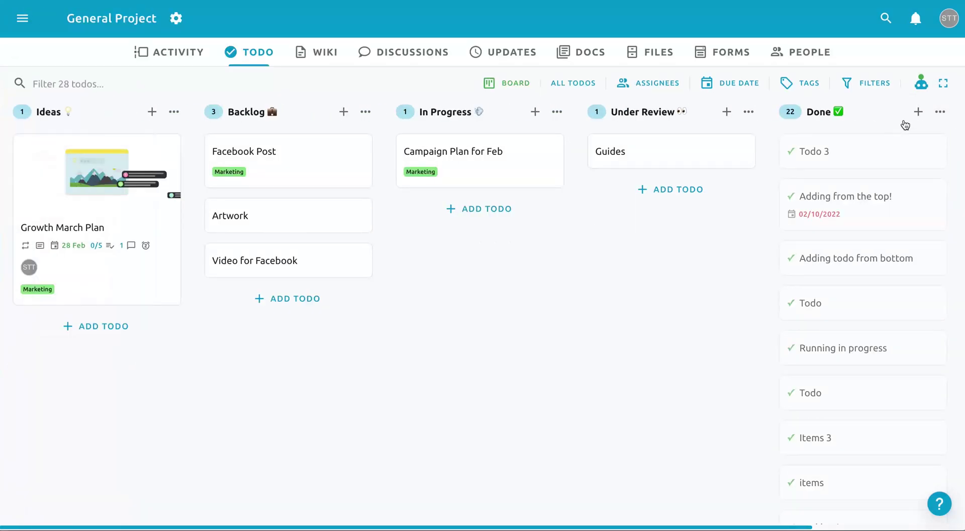
pyautogui.click(923, 85)
pyautogui.click(224, 331)
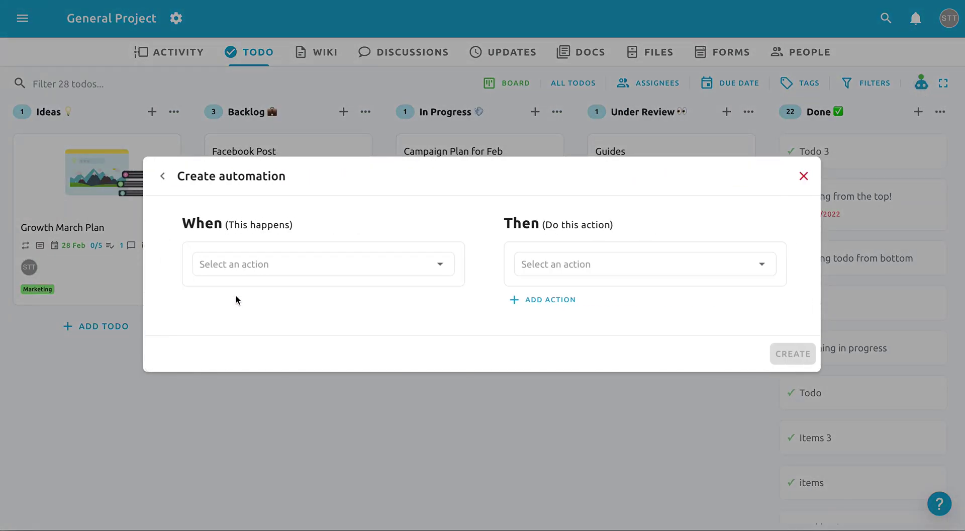
pyautogui.click(252, 263)
pyautogui.scroll(-1, 254, 327)
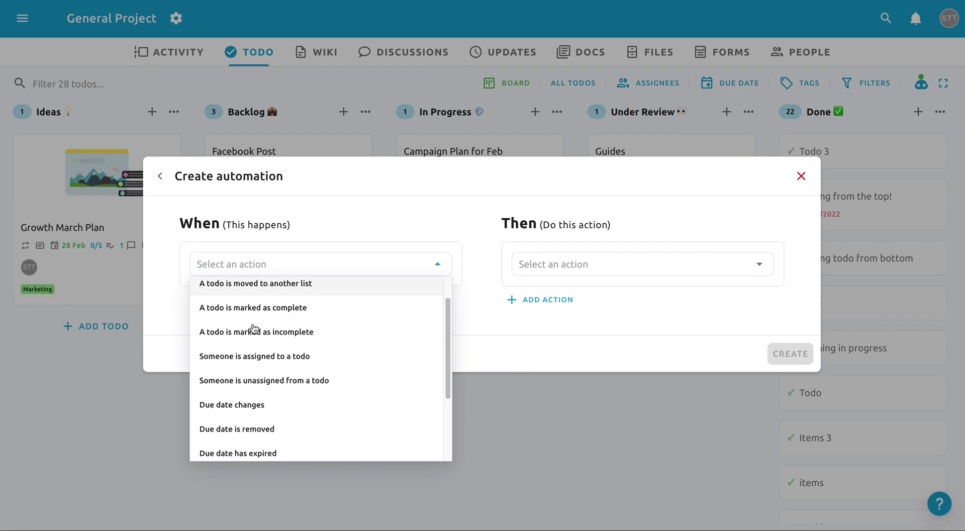
pyautogui.scroll(1, 254, 327)
pyautogui.click(259, 320)
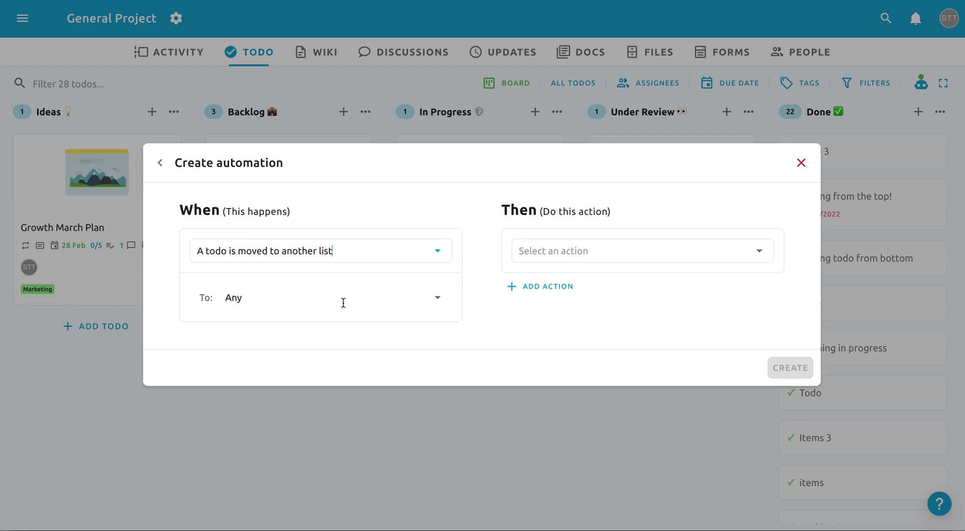
pyautogui.click(343, 302)
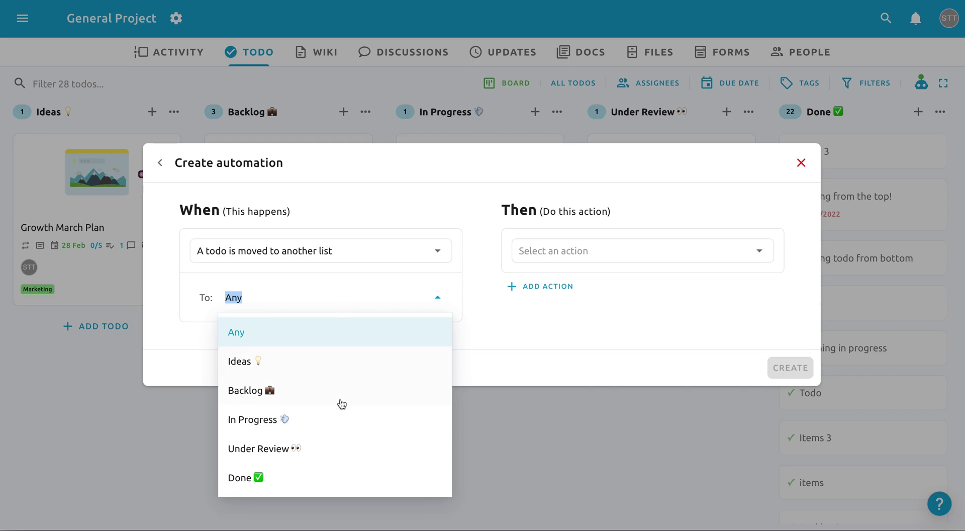
pyautogui.click(339, 422)
# Step: Have it create a 'Todo' checklist: Review Artwork, Finalizing guides, Complete Campaign calendar; save
pyautogui.click(586, 254)
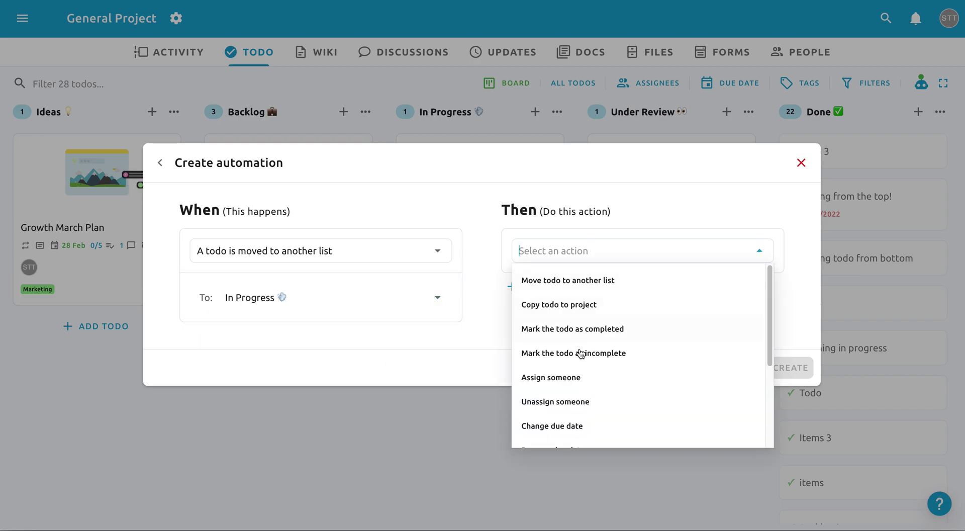
pyautogui.scroll(-3, 581, 362)
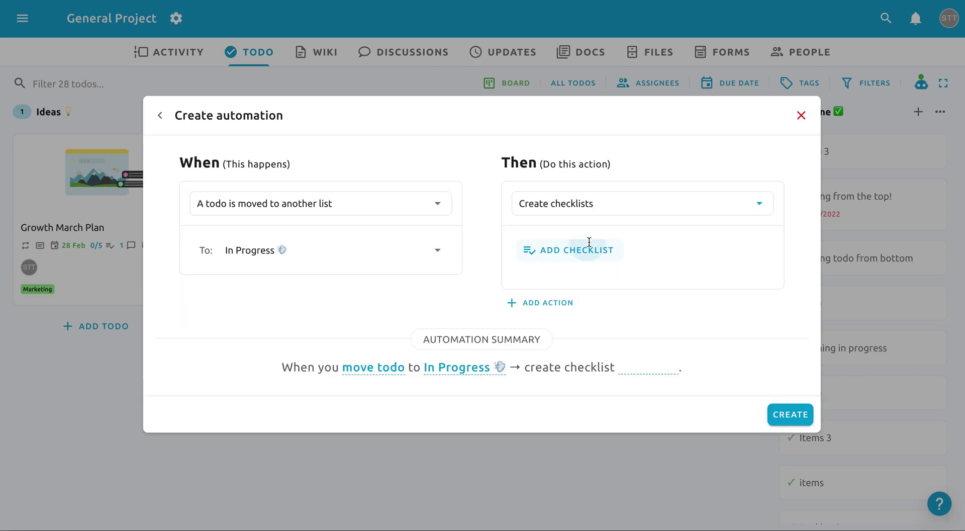
pyautogui.click(589, 248)
pyautogui.write('Todo')
pyautogui.press('Return')
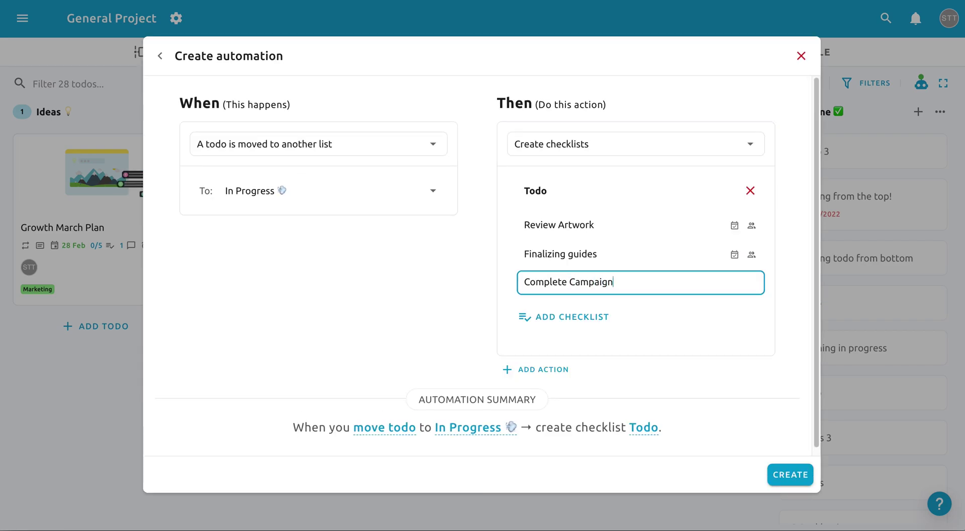
pyautogui.press('Return')
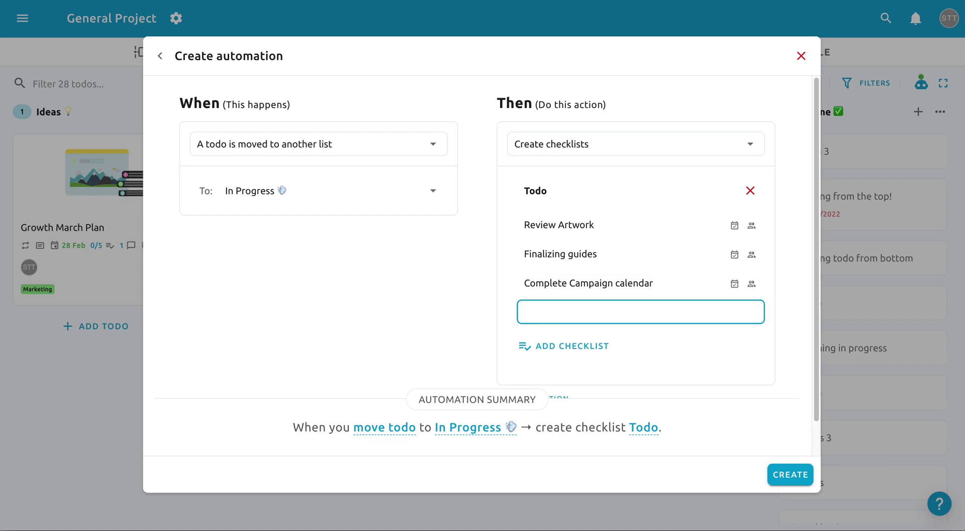
pyautogui.click(801, 476)
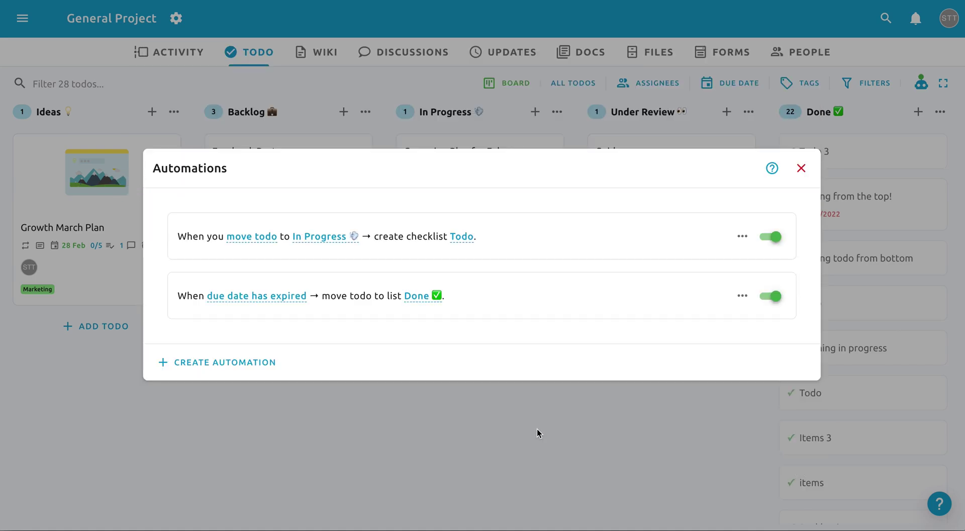
pyautogui.click(537, 429)
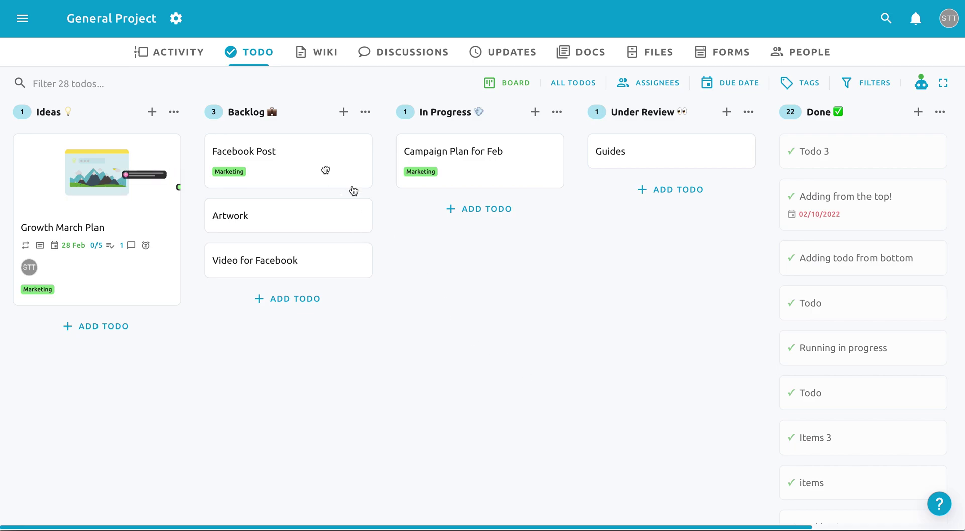
# Step: Move Facebook Post from Backlog to In Progress and confirm it gained the 0/3 Todo checklist
pyautogui.moveTo(353, 190); pyautogui.dragTo(513, 204)
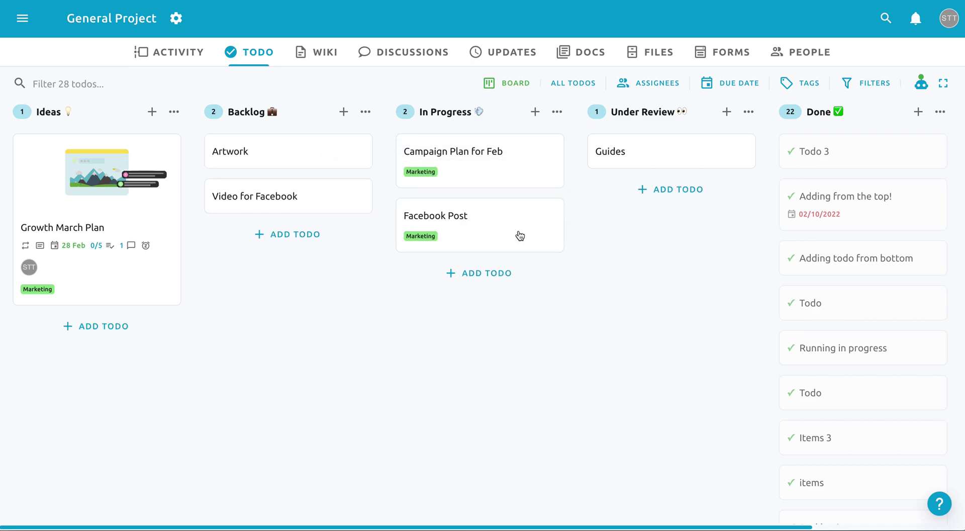
pyautogui.click(520, 234)
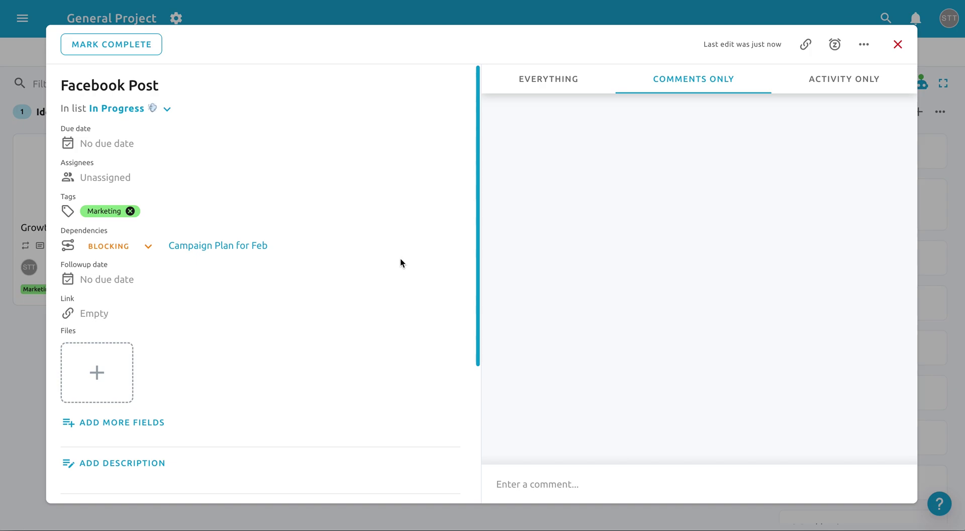
pyautogui.moveTo(478, 272); pyautogui.dragTo(472, 426)
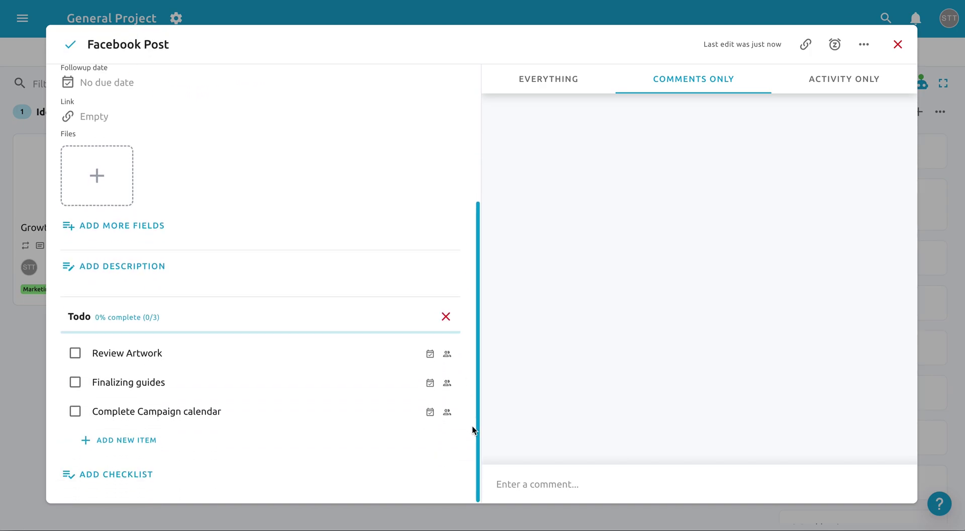
pyautogui.click(571, 79)
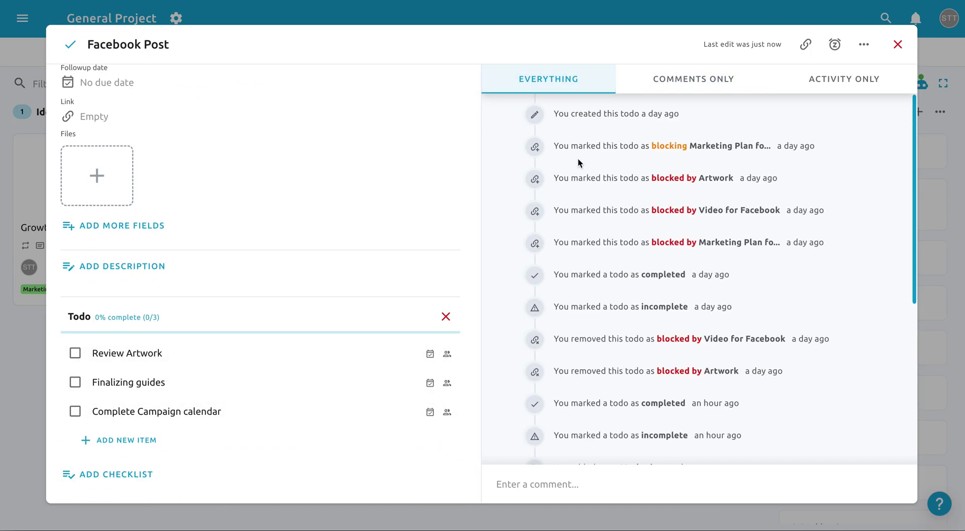
pyautogui.scroll(-5, 573, 272)
pyautogui.press('Escape')
# Step: Rename the Campaign Plan for Feb todo to Campaign Plan for March
pyautogui.rightClick(467, 157)
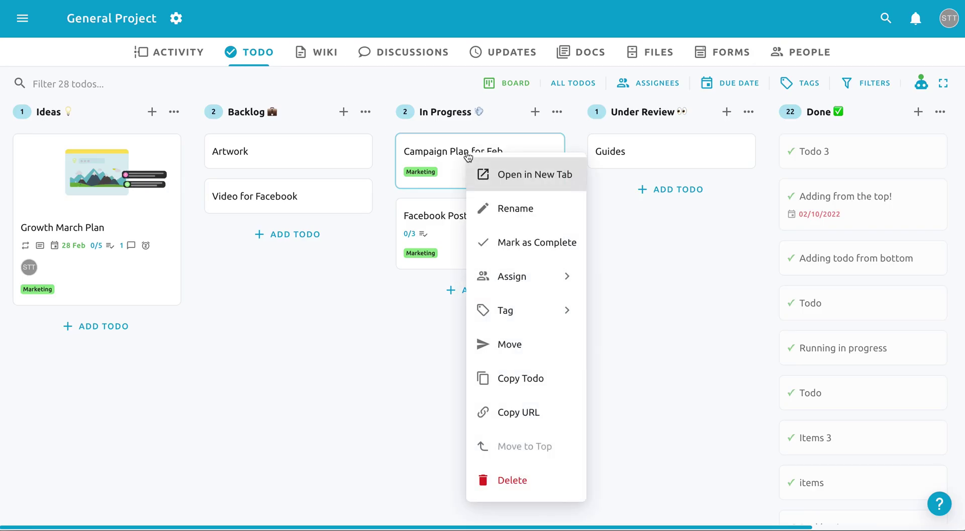
pyautogui.click(503, 208)
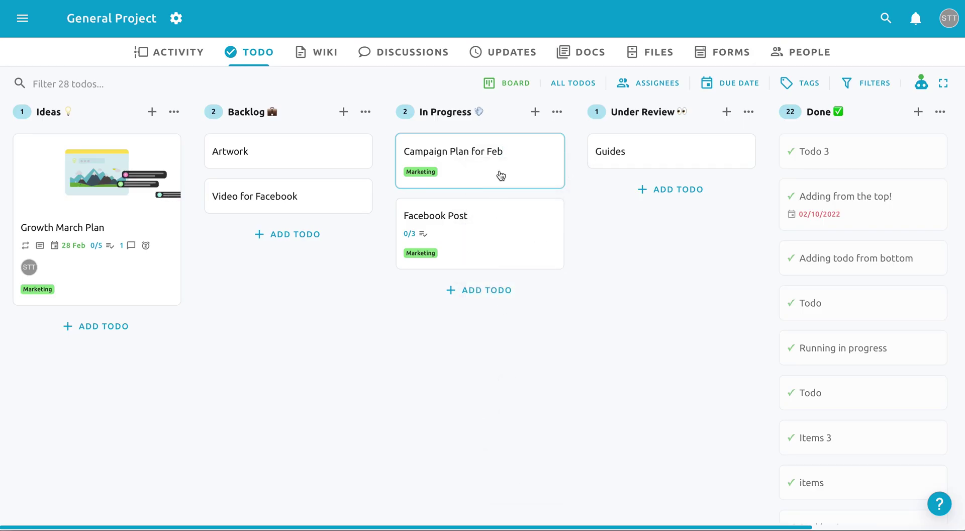
pyautogui.write('March')
pyautogui.press('Return')
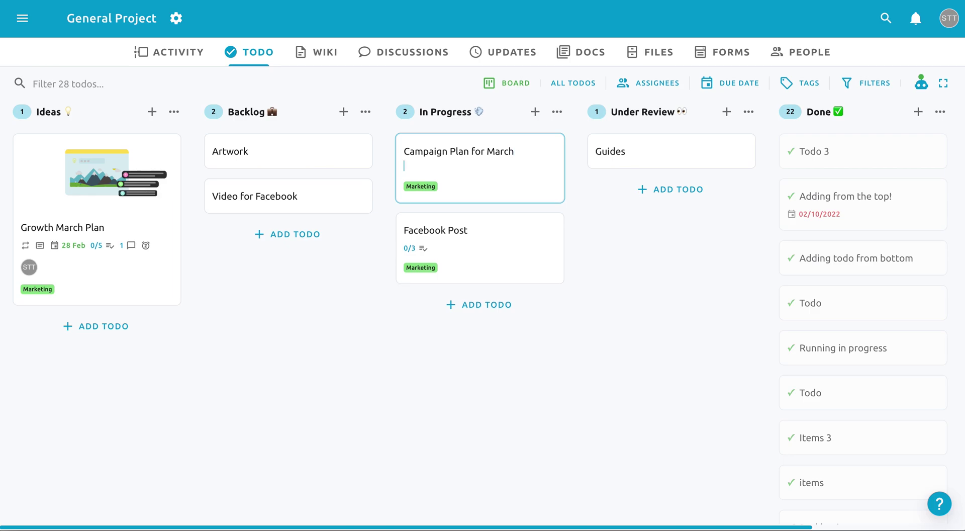
pyautogui.press('BackSpace')
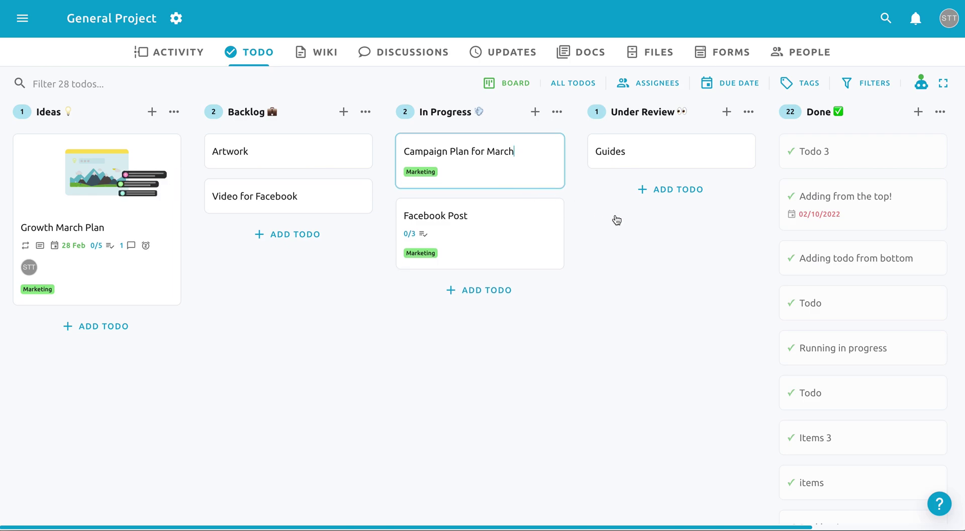
# Step: Assign a teammate to Campaign Plan for March and tag it On-going
pyautogui.rightClick(537, 172)
pyautogui.moveTo(575, 305)
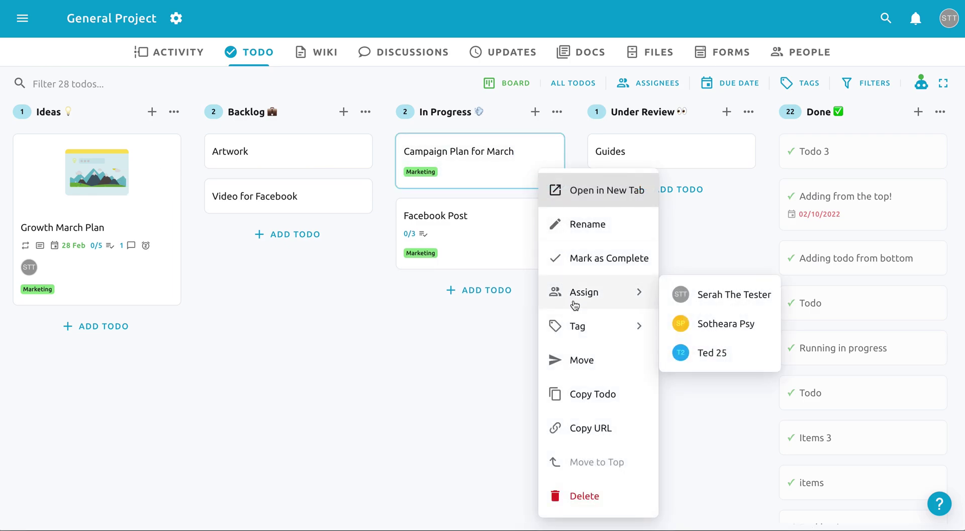
pyautogui.click(726, 295)
pyautogui.rightClick(464, 163)
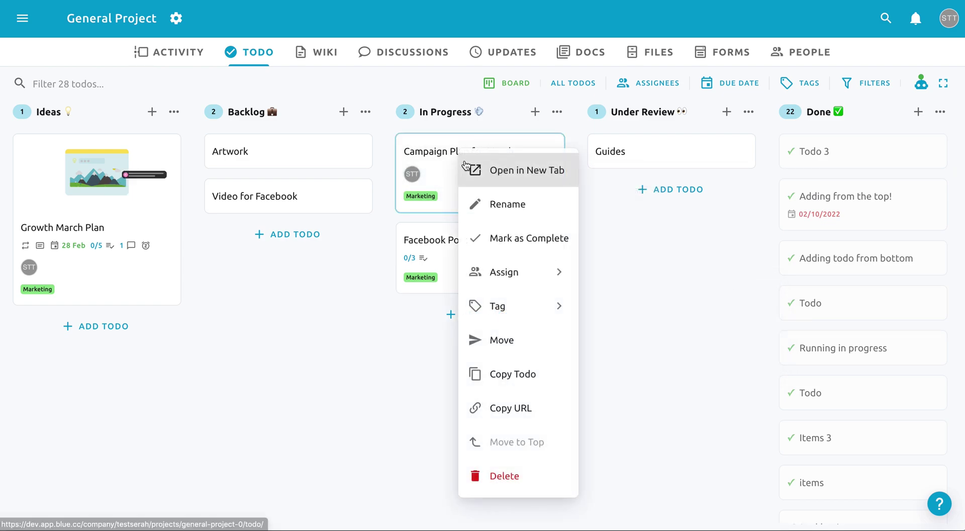
pyautogui.moveTo(541, 318)
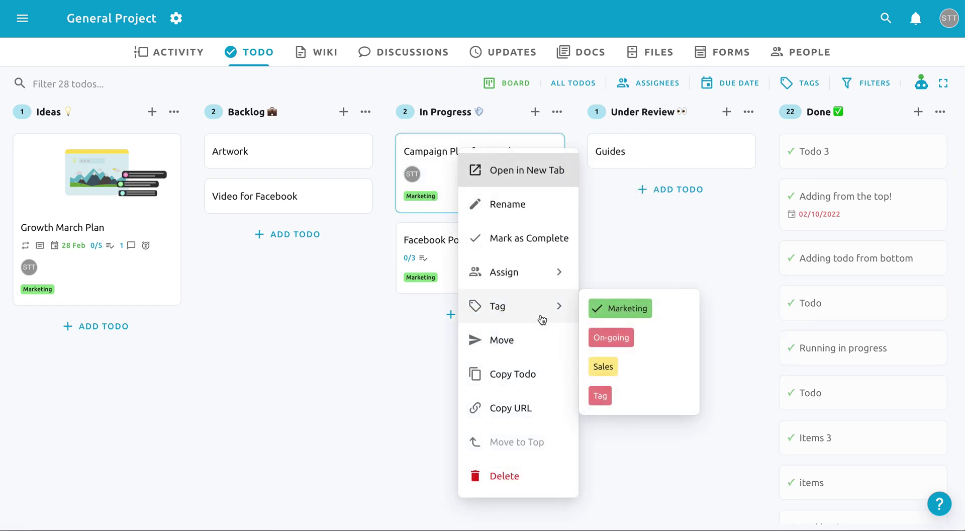
pyautogui.click(627, 343)
# Step: Start copying the todo, choosing a destination list and excluding its description
pyautogui.rightClick(506, 194)
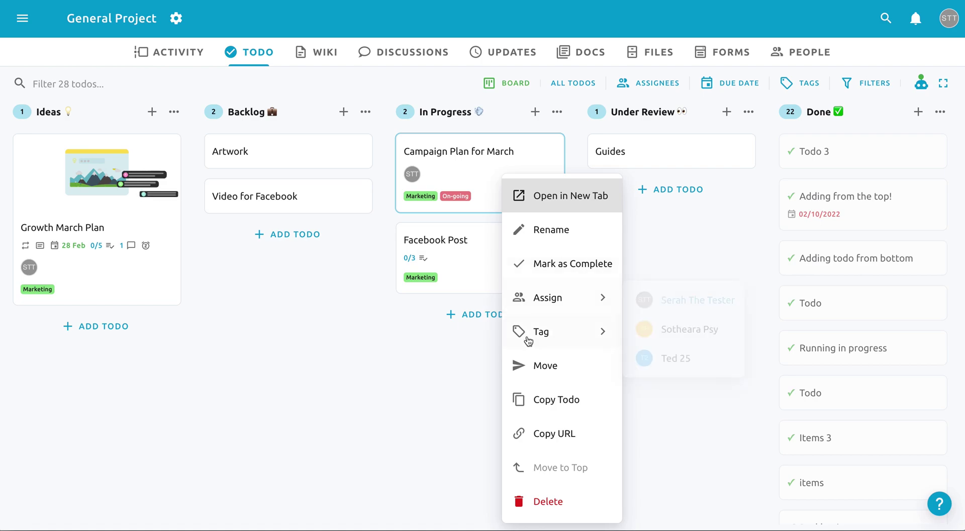
pyautogui.click(583, 412)
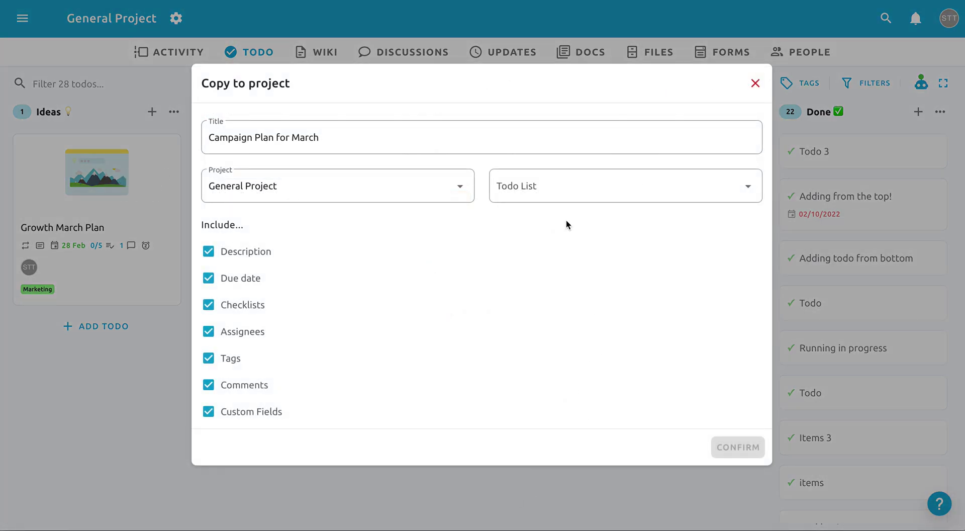
pyautogui.click(562, 198)
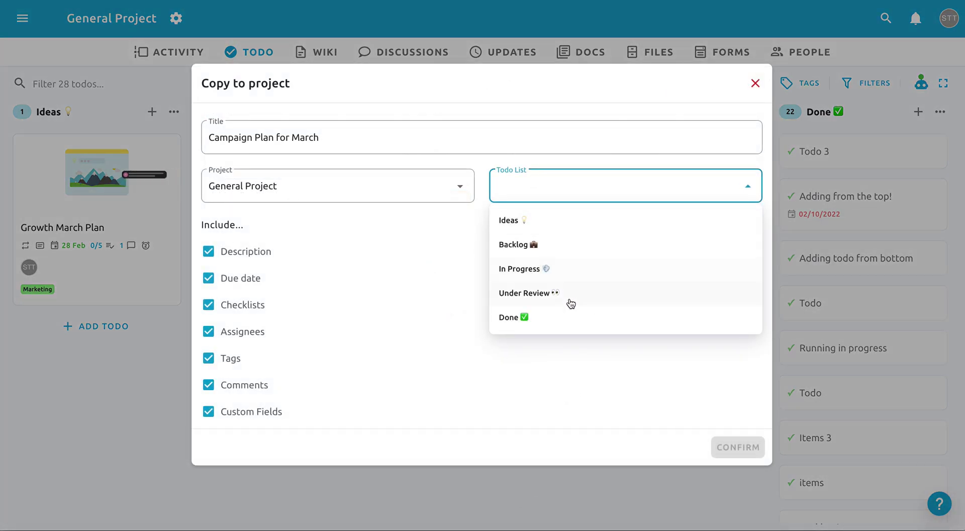
pyautogui.click(350, 249)
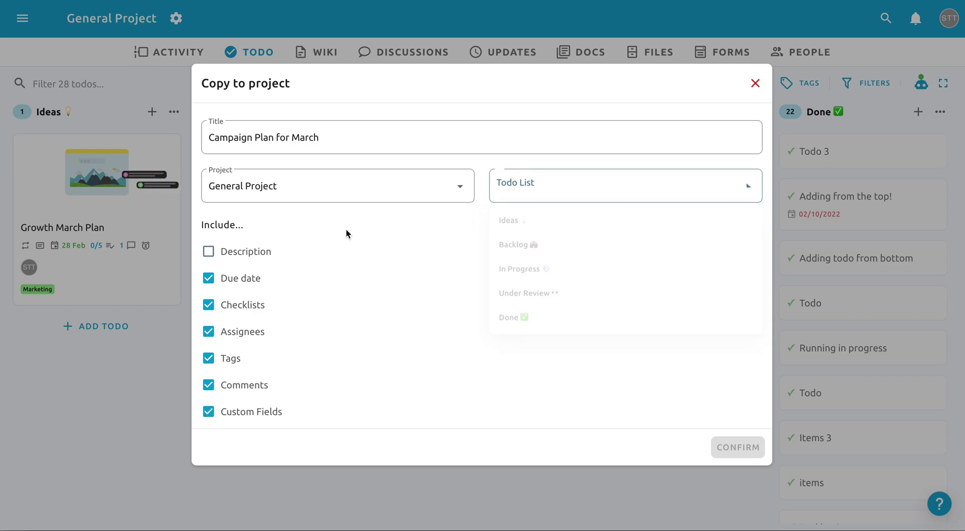